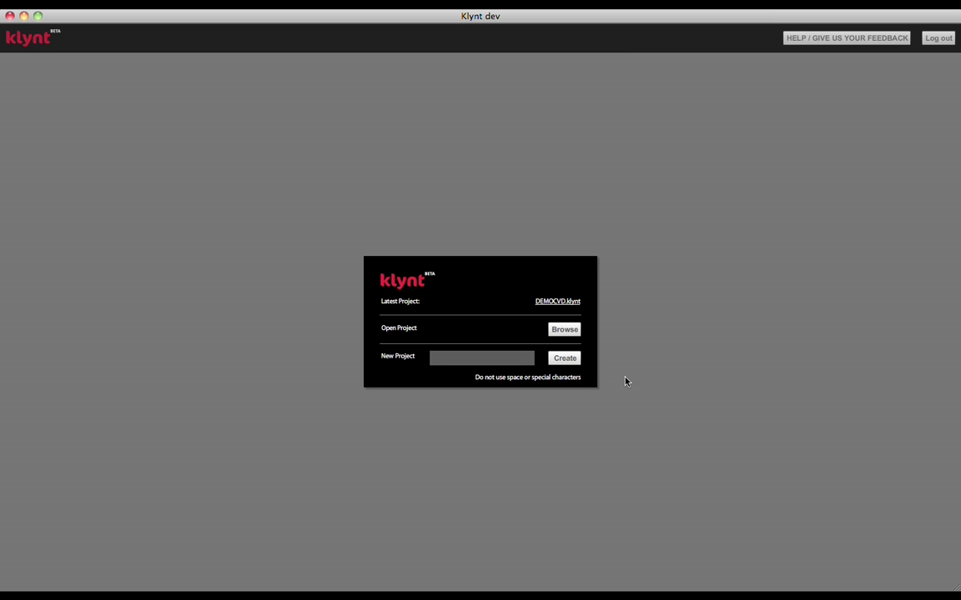
Open the latest project, DEMOCVD.klynt, and bring its entire sequence map into view
left_click(574, 304)
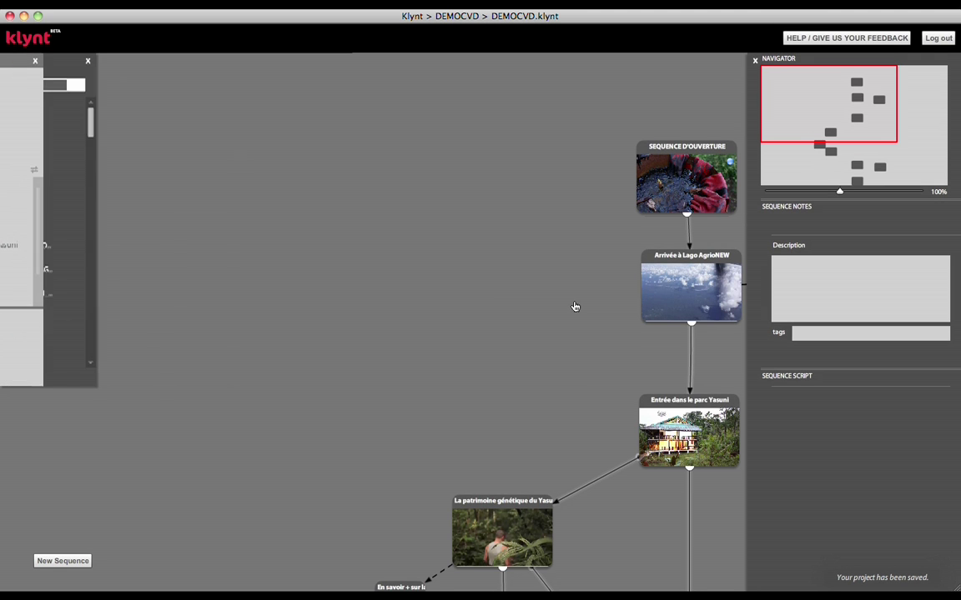
scroll(574, 306, "down", 3)
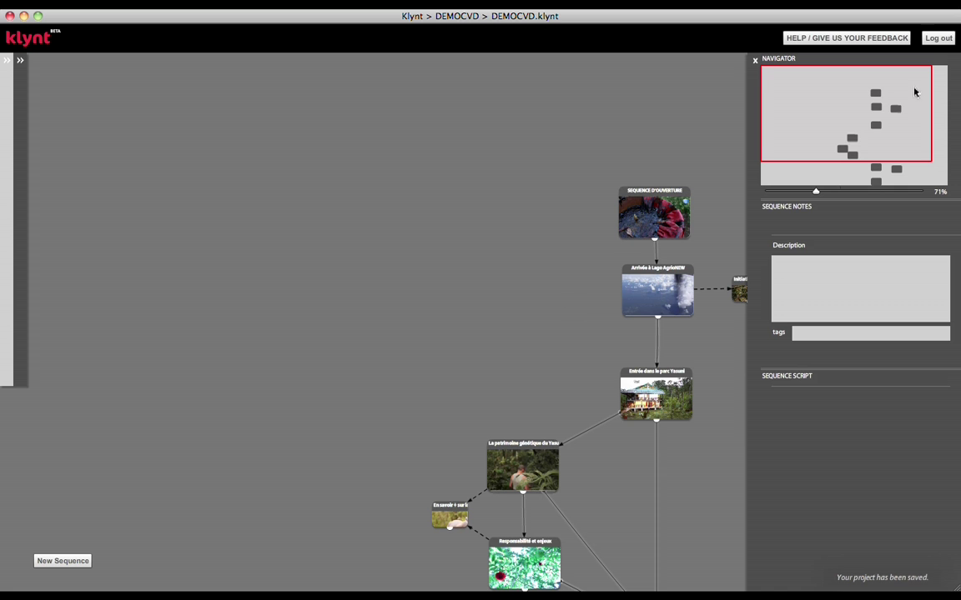
left_click_drag(915, 93, 919, 140)
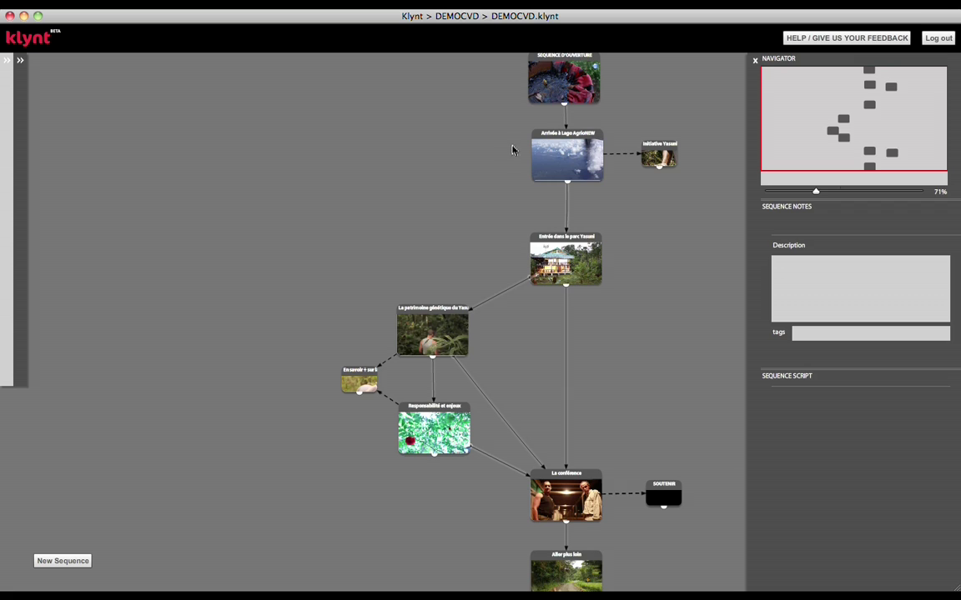
scroll(511, 146, "down", 1)
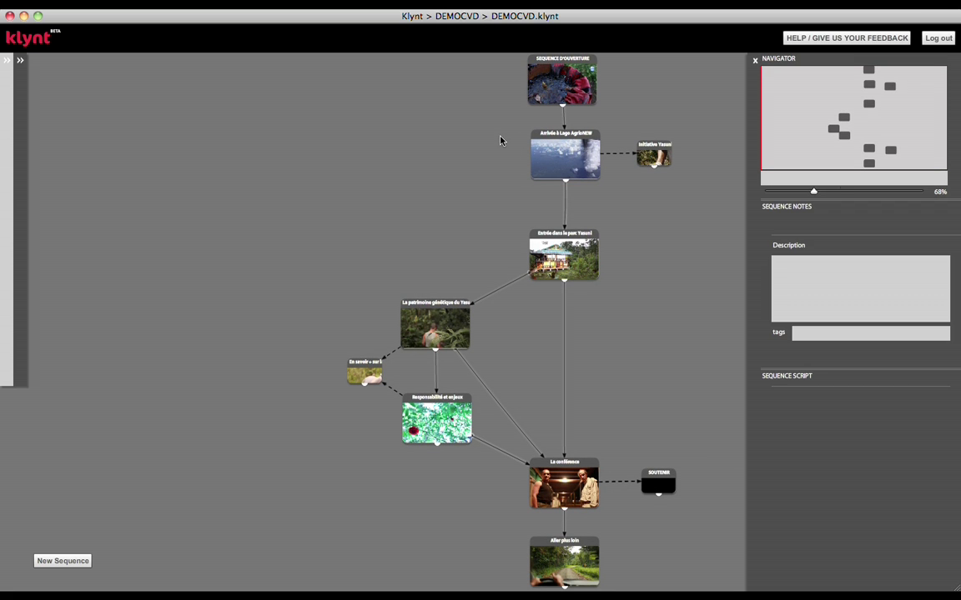
View the notes and script of the SEQUENCE D'OUVERTURE sequence and the Initiative Yasuni subsequence
left_click(551, 87)
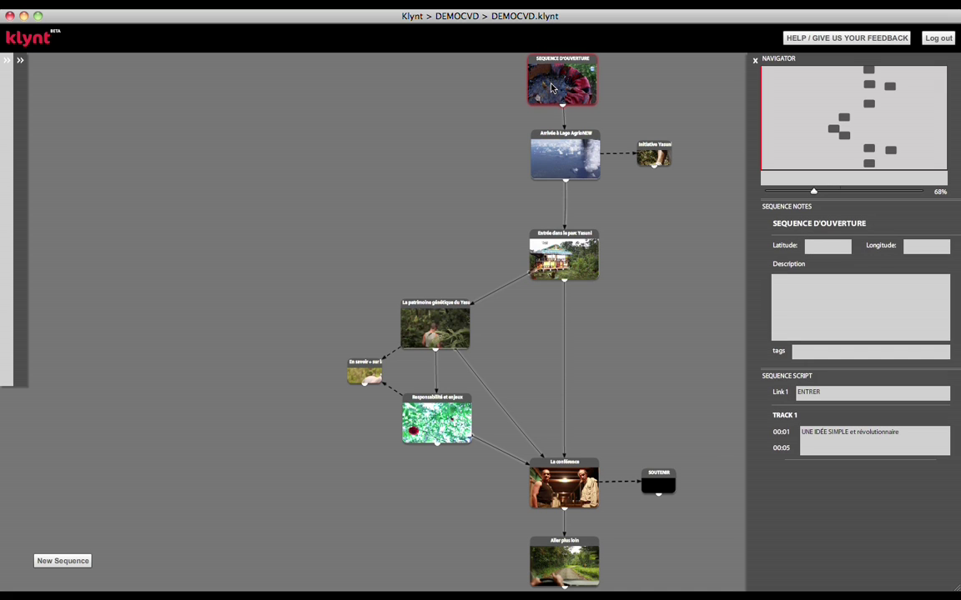
left_click(653, 160)
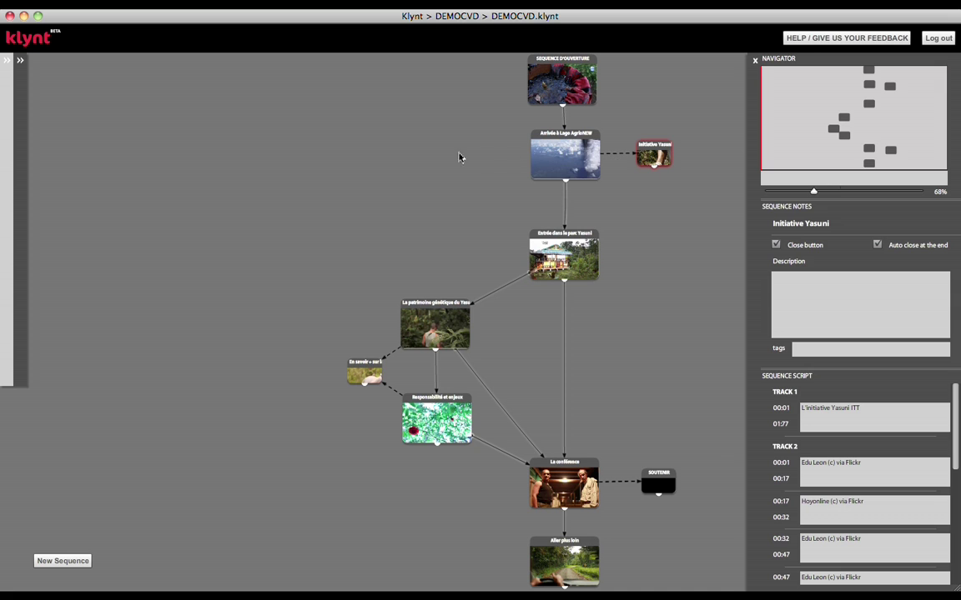
scroll(441, 153, "down", 1)
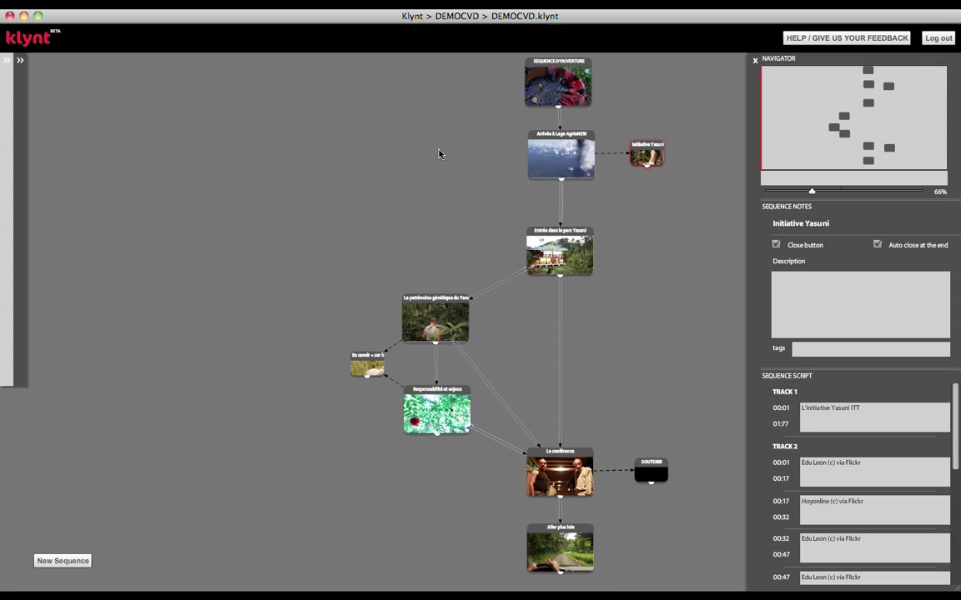
Create a new sequence beside Arrivée à Lago AgrioNEW, linked from that sequence and onward to La patrimoine génétique du Yasuni
right_click(440, 153)
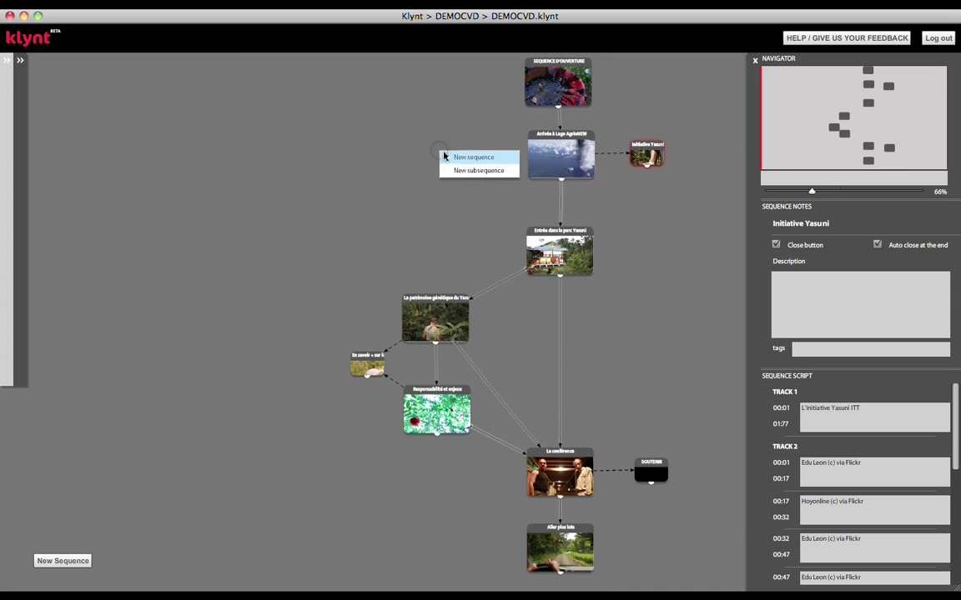
left_click(446, 156)
left_click_drag(480, 98, 431, 187)
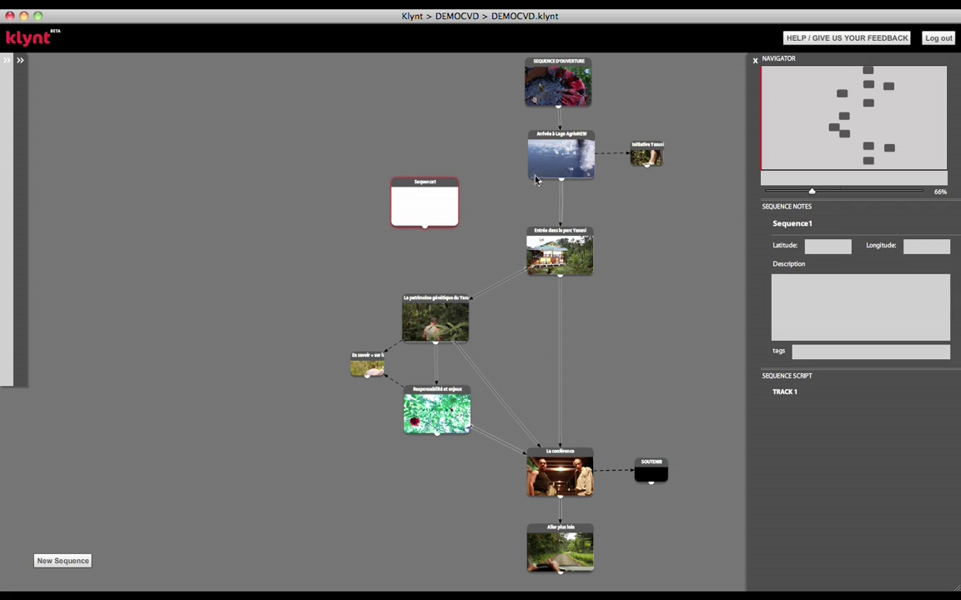
left_click_drag(561, 180, 435, 307)
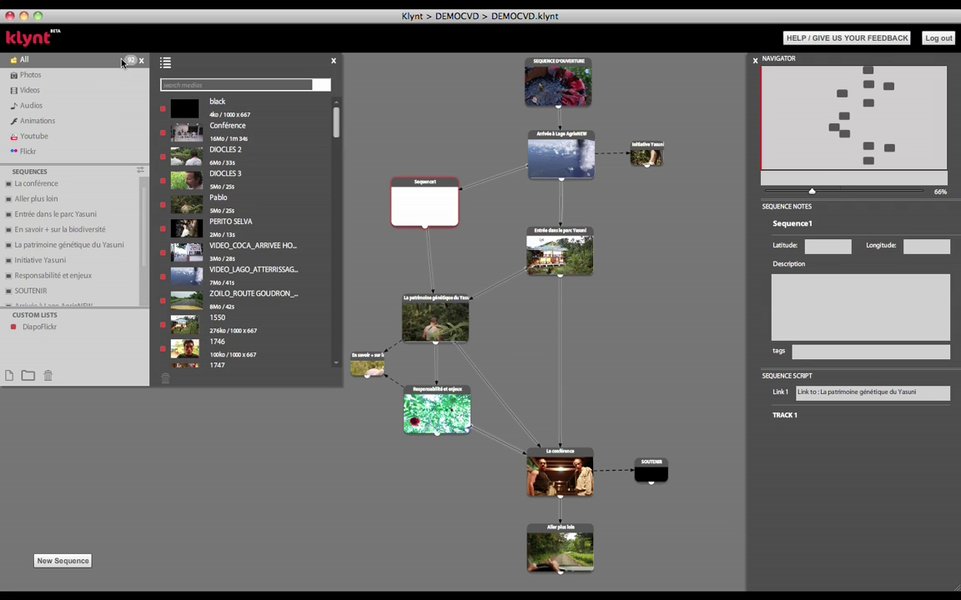
Import all seven files from the Finder folder "medias de mon webdoc" into the Klynt media library
key("super+Tab")
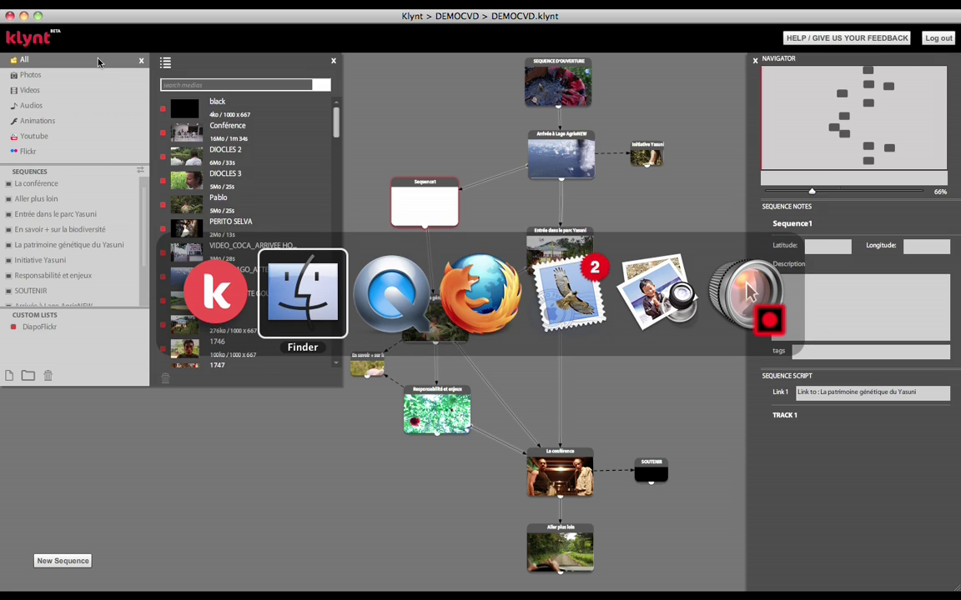
left_click_drag(313, 207, 51, 89)
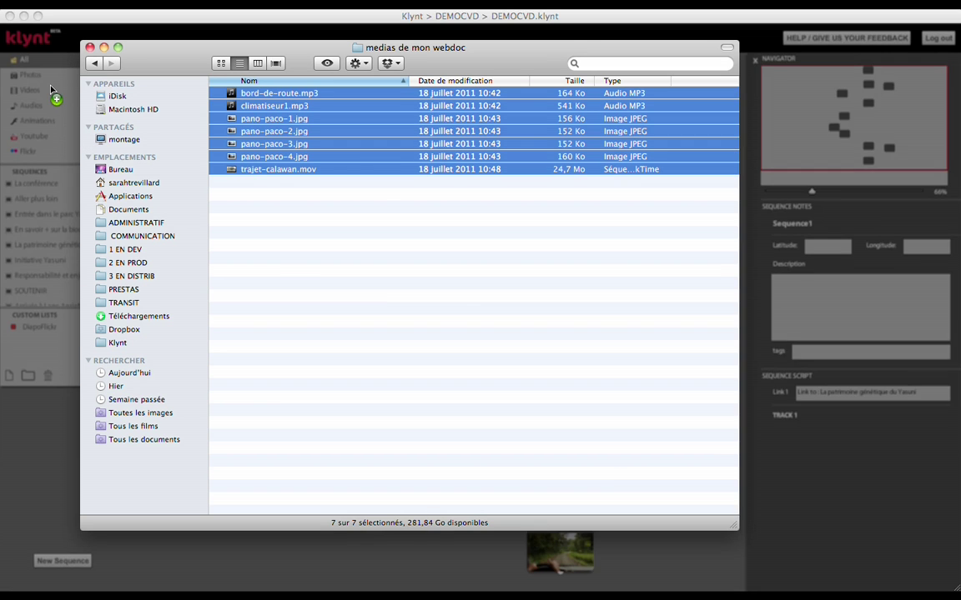
key("super+Tab")
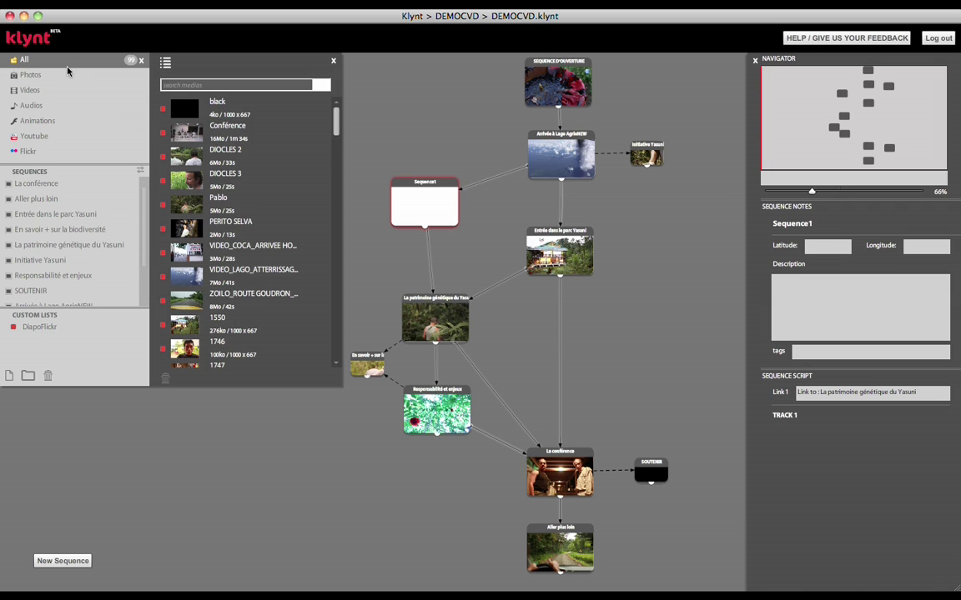
Browse the media library by category: photos, videos, audios, animations, all media, YouTube and Flickr
left_click(67, 75)
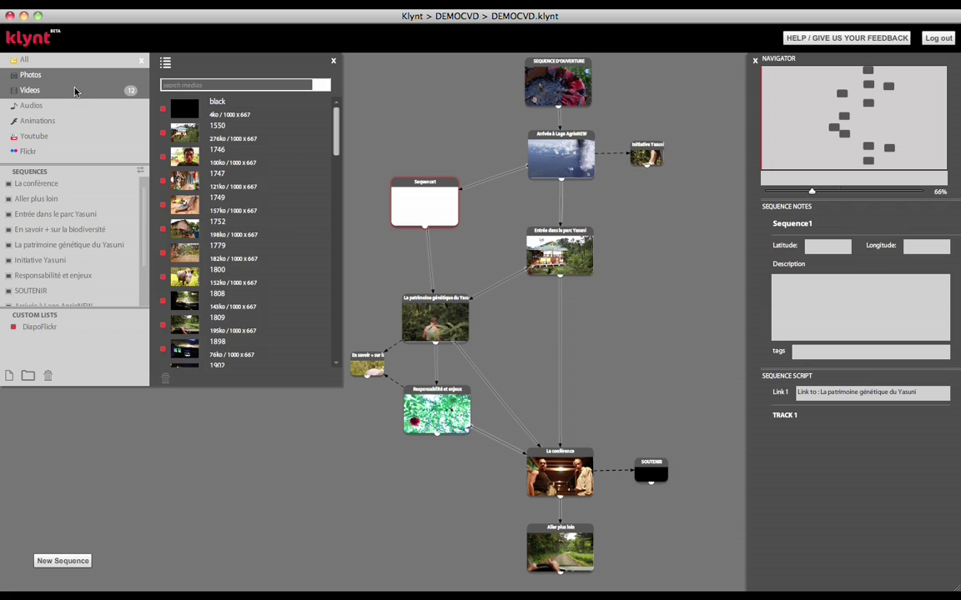
left_click(74, 90)
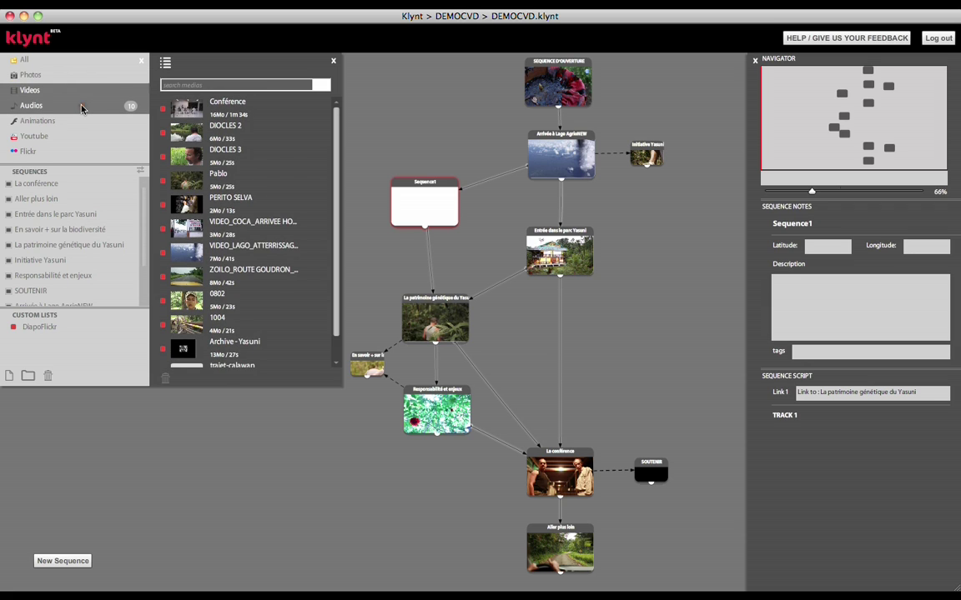
left_click(80, 106)
left_click(91, 125)
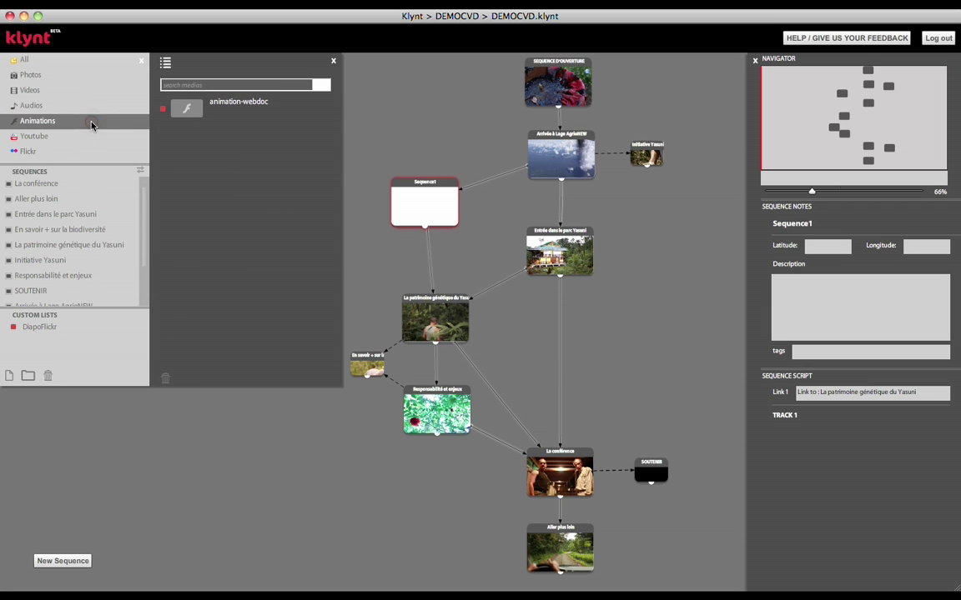
left_click(61, 65)
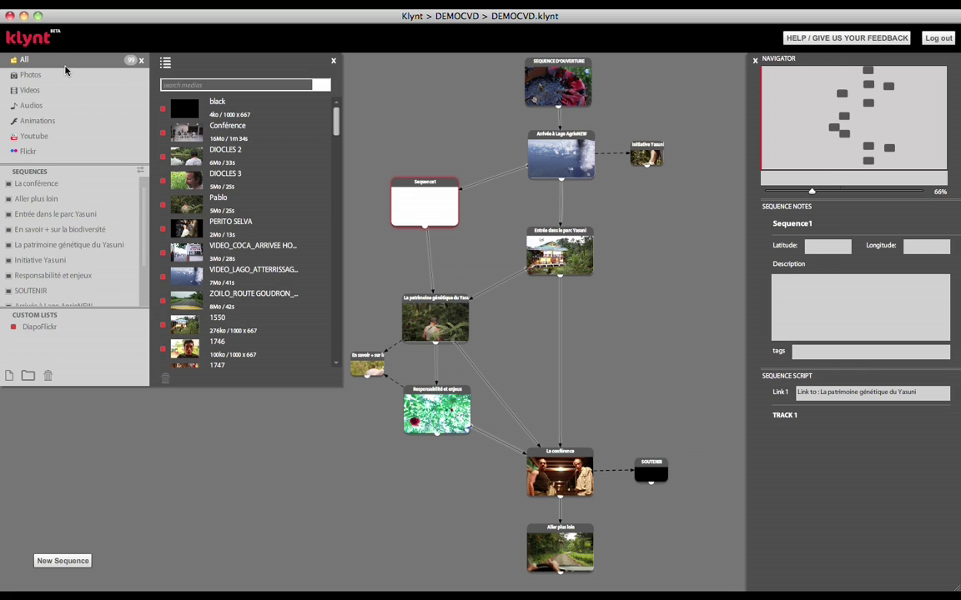
left_click(70, 124)
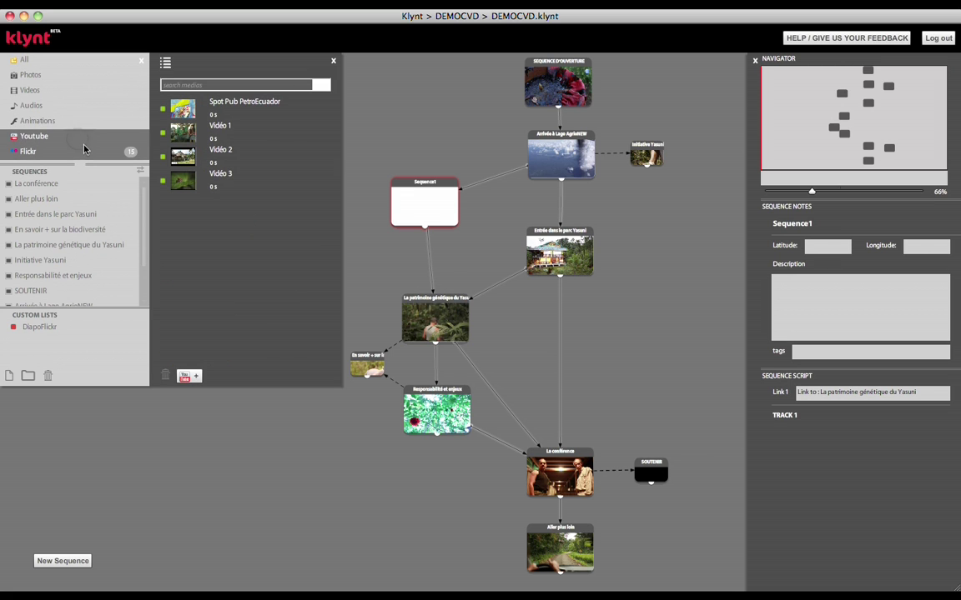
left_click(84, 149)
Switch to the browser and copy the URL of the Yasuni ITT Documentary 2009 YouTube video
left_click(78, 138)
key("super+Tab")
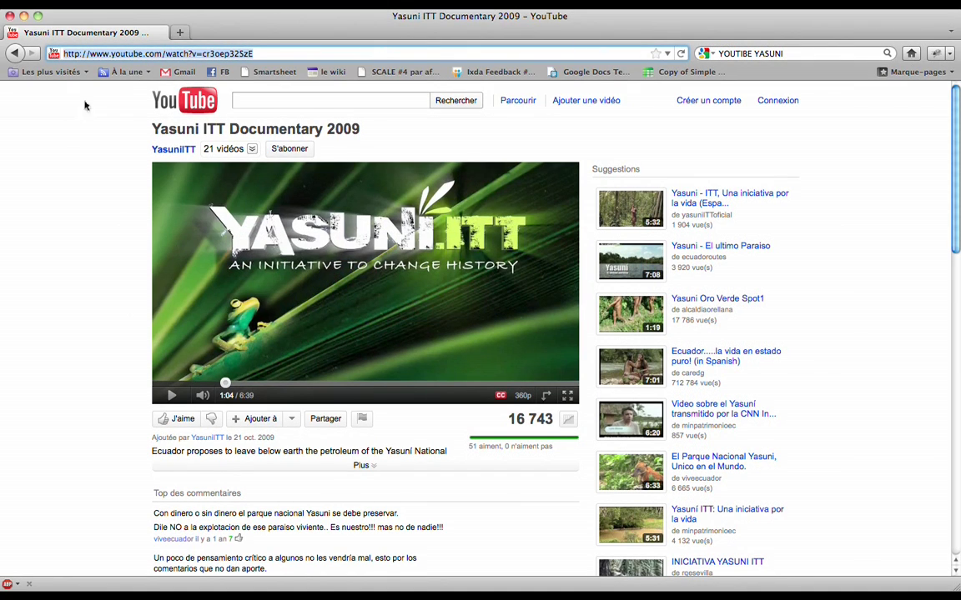
right_click(161, 54)
left_click(191, 94)
Return to Klynt and add the YouTube video to the media library using the copied URL, youtube.com/watch?v=cr3oep32SzE
key("super+Tab")
left_click(190, 378)
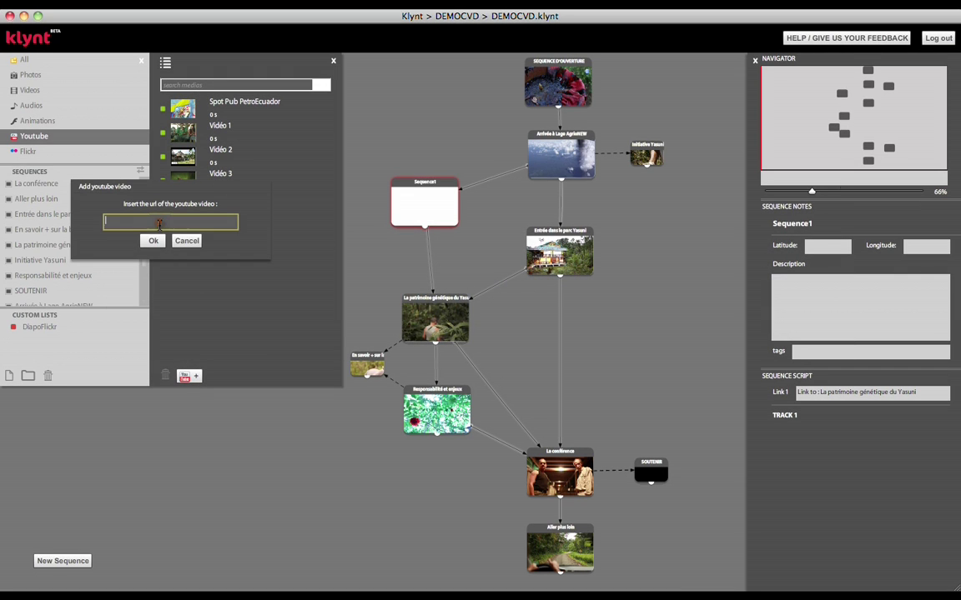
right_click(158, 224)
left_click(183, 253)
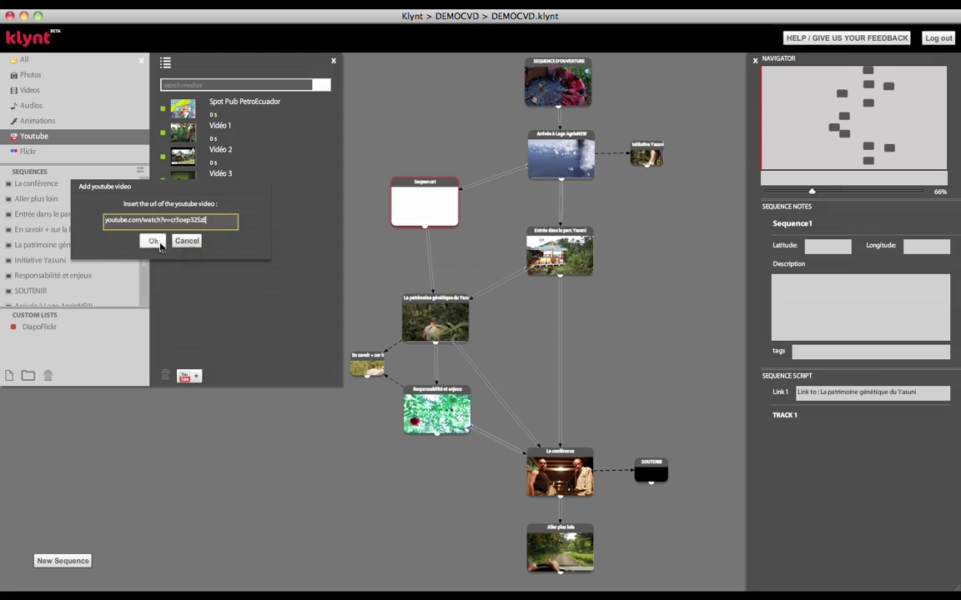
left_click(153, 241)
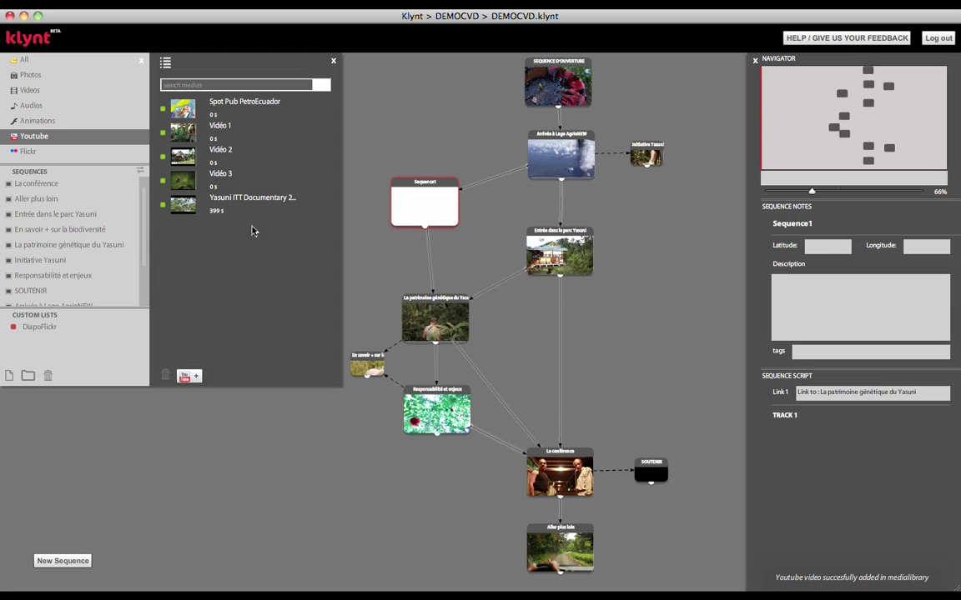
Preview the Yasuni ITT Documentary 2009 entry and review its name, tags and comments
left_click(233, 210)
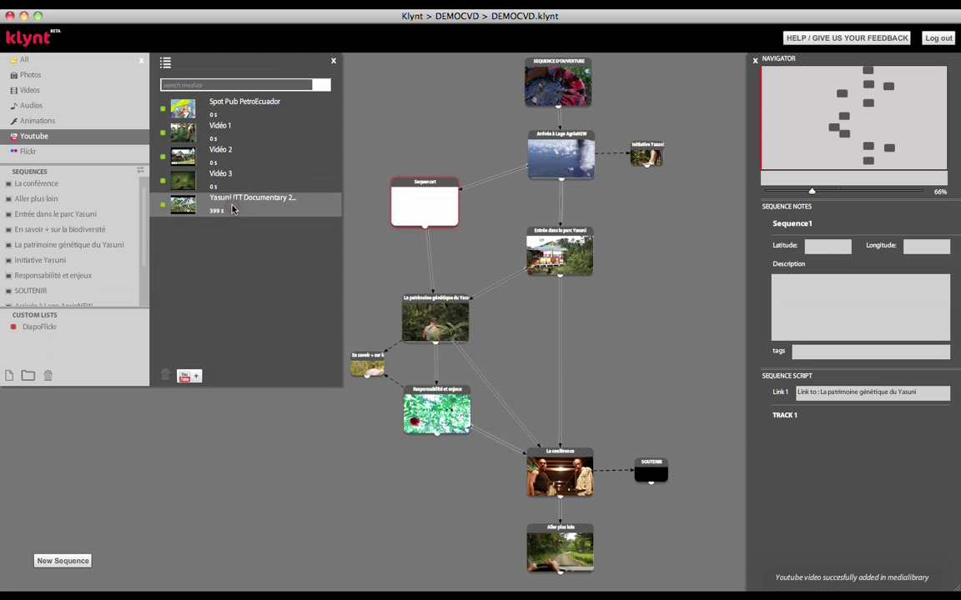
double_click(234, 209)
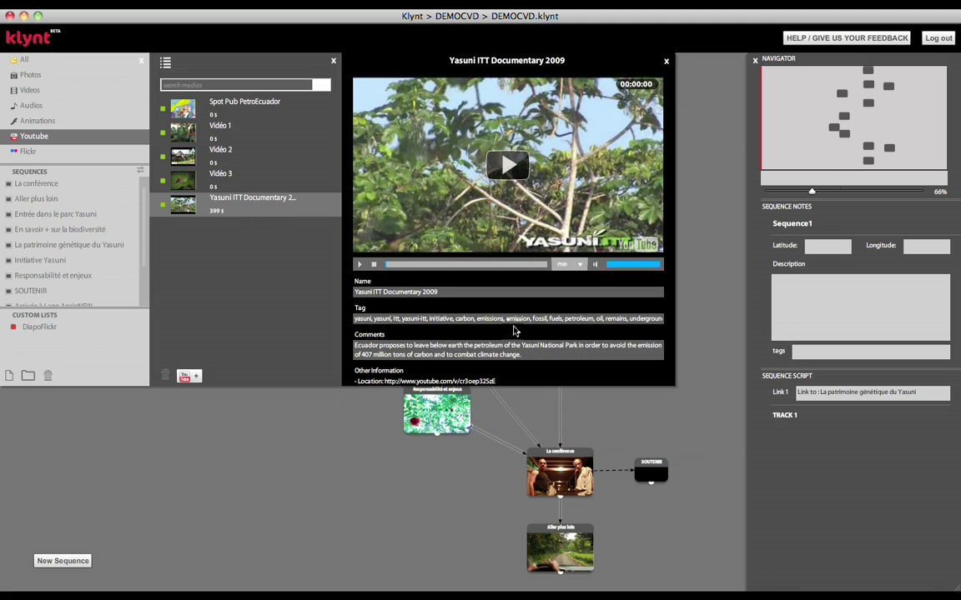
left_click(552, 357)
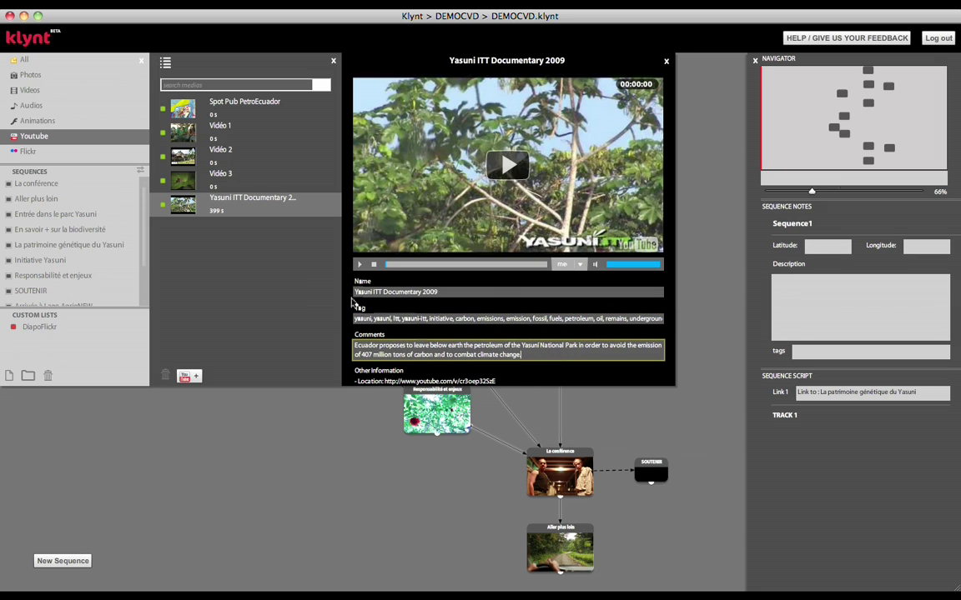
left_click(199, 240)
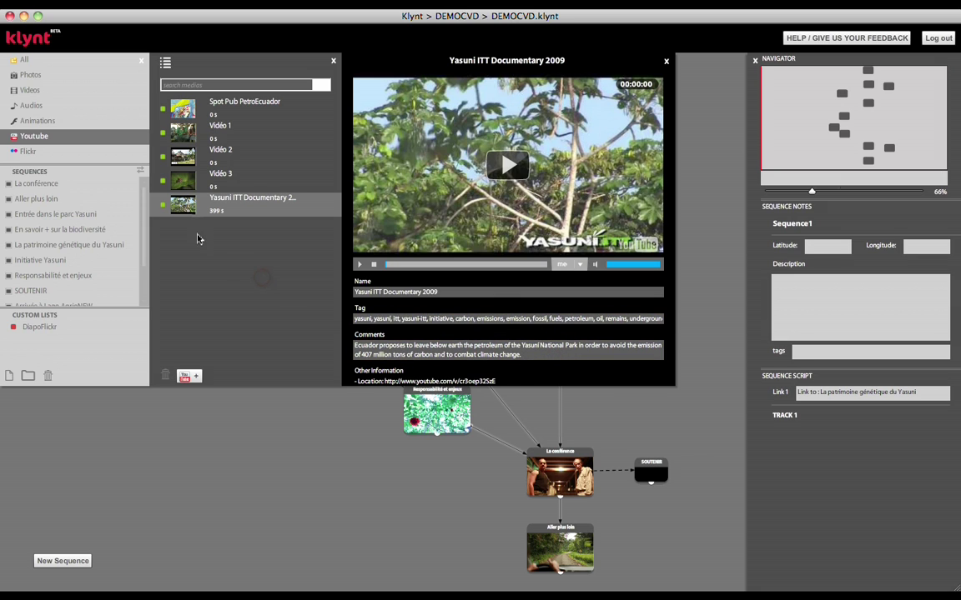
Search Flickr for "ecuador yasuni" and import four selected photos into the media library
left_click(95, 151)
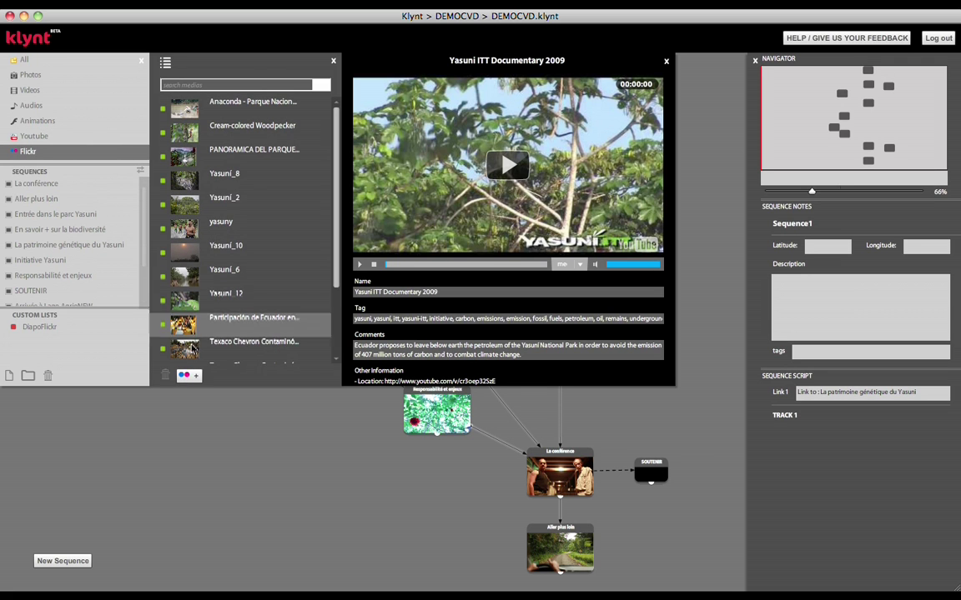
left_click(184, 376)
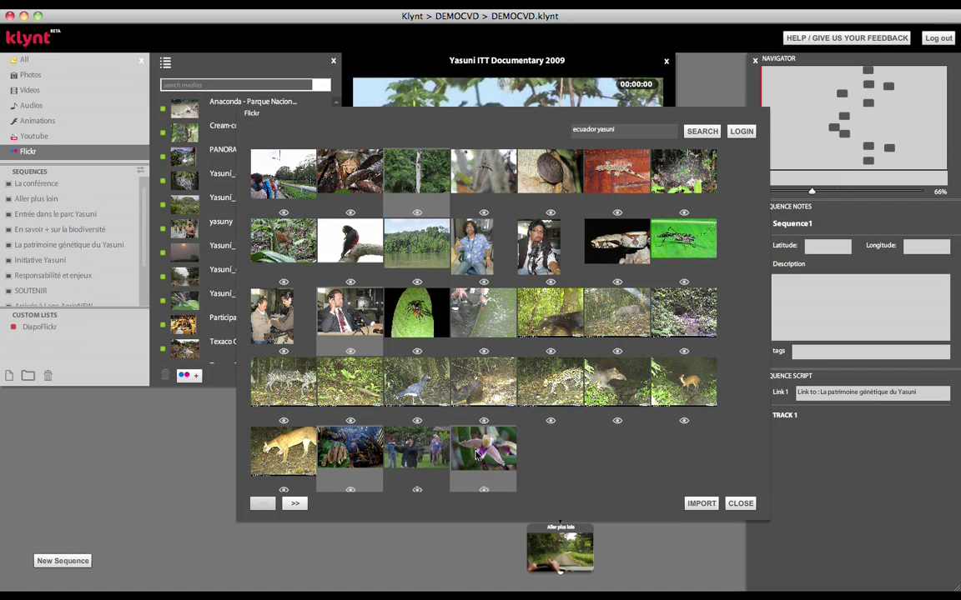
left_click(700, 506)
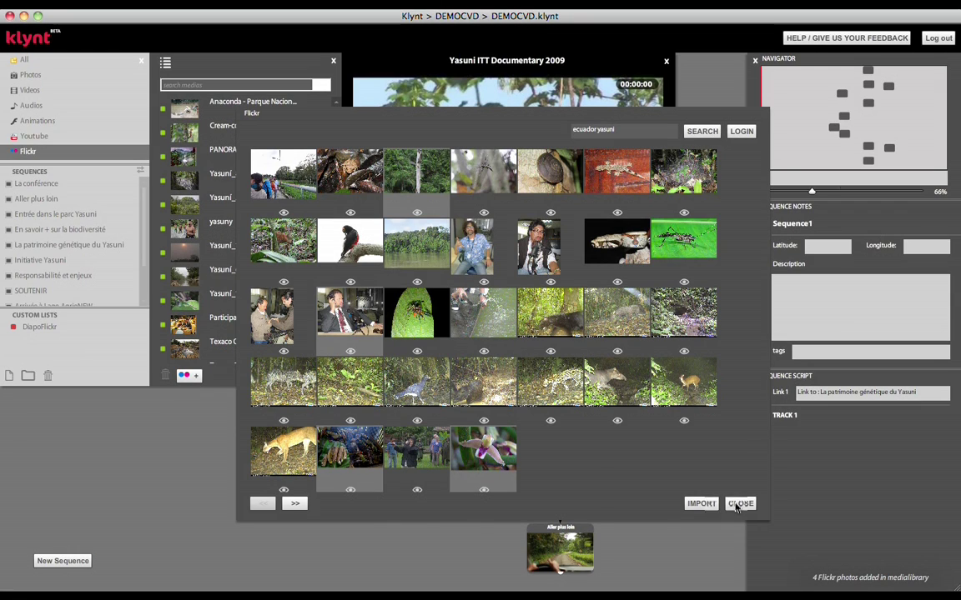
left_click(739, 504)
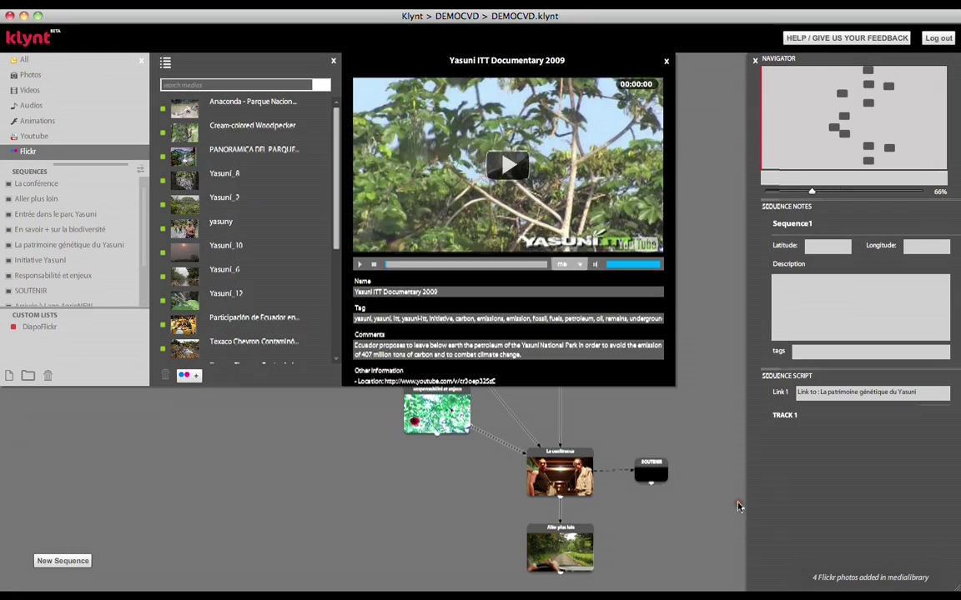
Review the details of the imported Flickr photo IMG_0582 - copia and the EEN portrait photo, including the portrait's tags
scroll(279, 311, "down", 5)
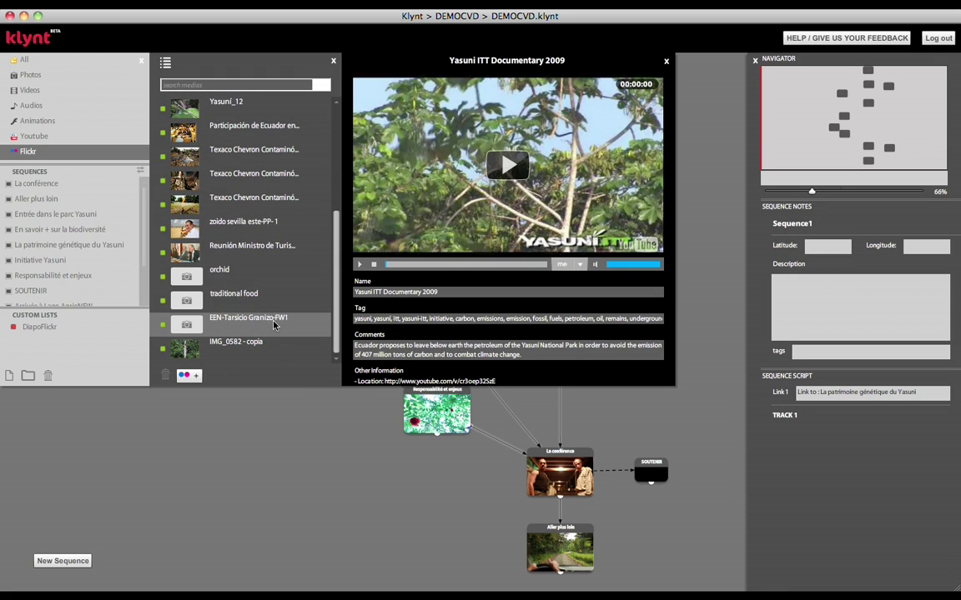
left_click(250, 343)
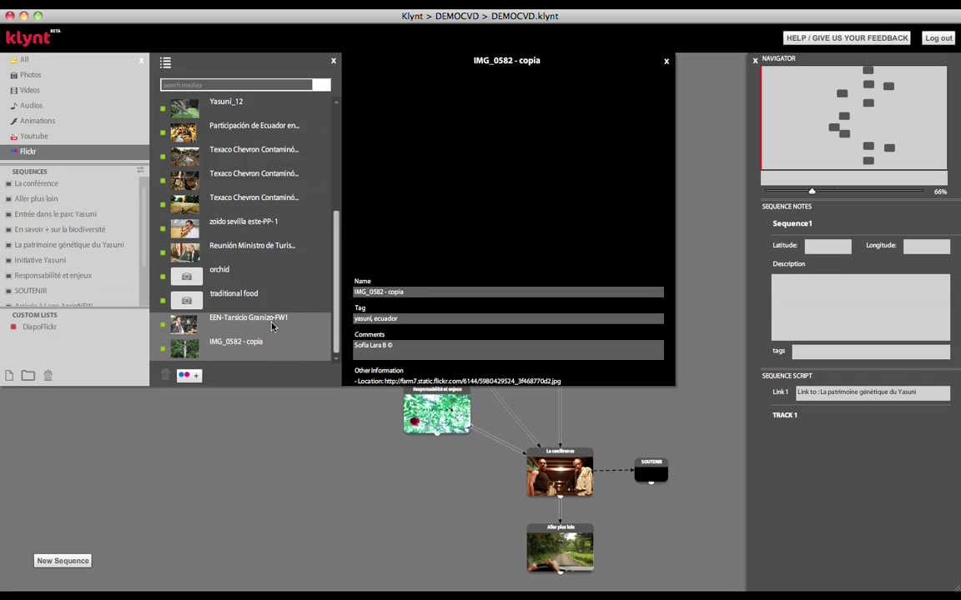
left_click(272, 326)
left_click(391, 318)
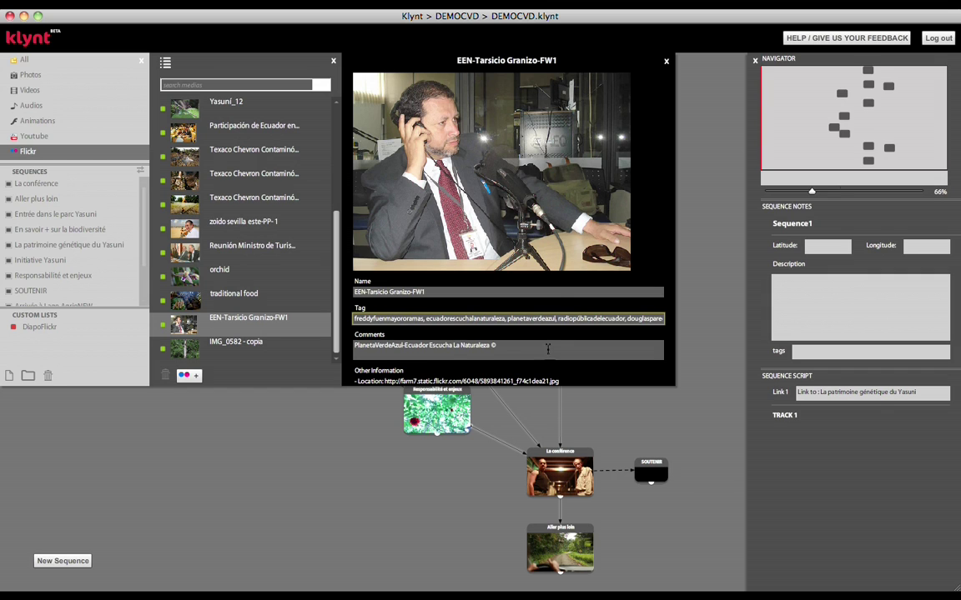
left_click(666, 64)
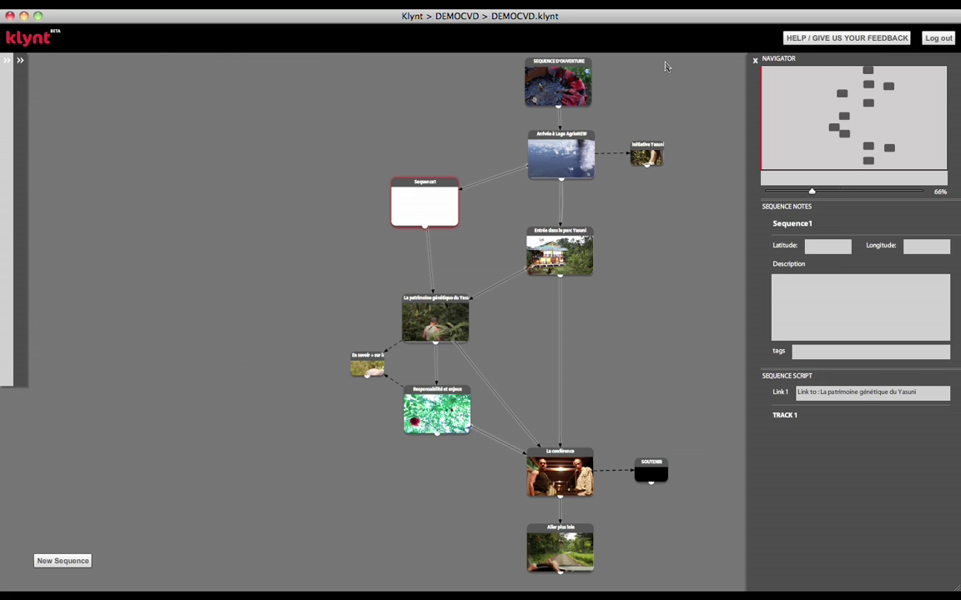
Select the Arrivée à Lago AgrioNEW sequence to view its notes and script
left_click(569, 157)
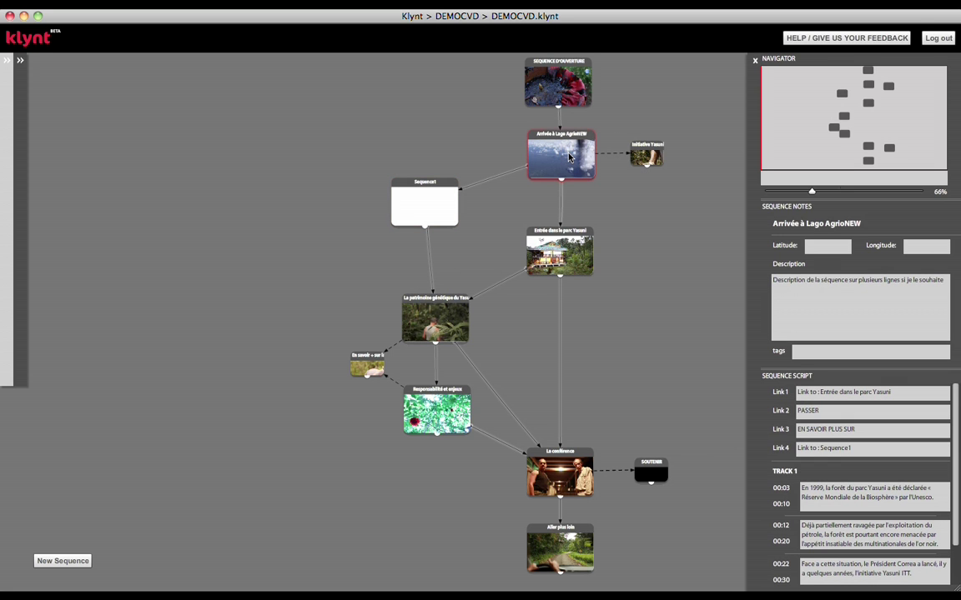
Preview the Arrivée à Lago AgrioNEW sequence in the player and look through its sequence menu
left_click(569, 158)
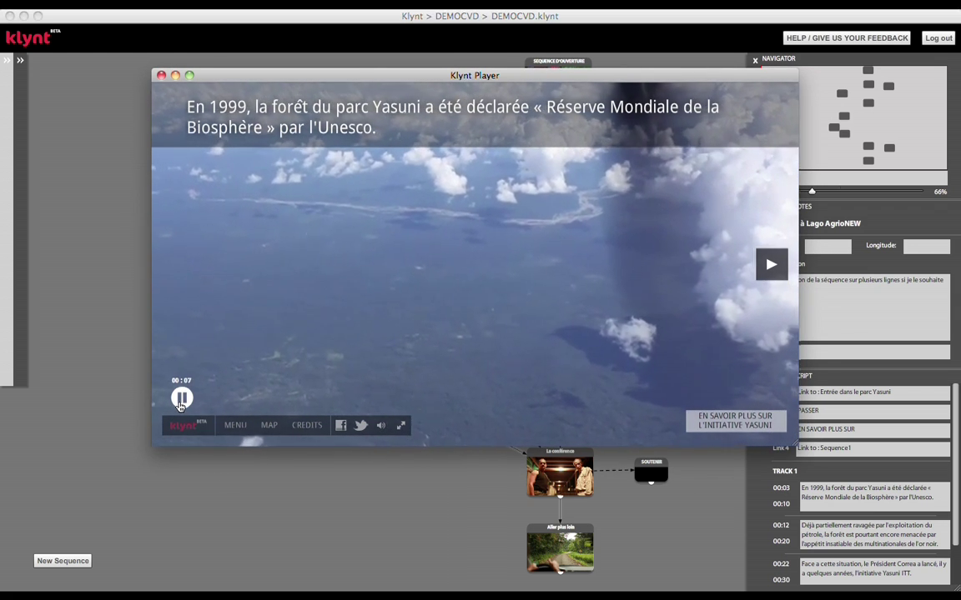
left_click(234, 427)
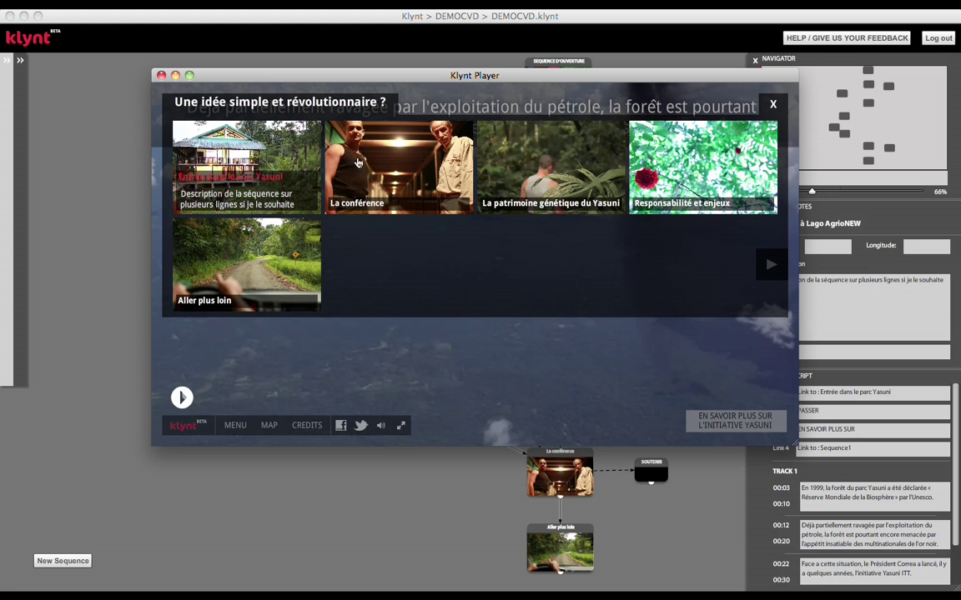
left_click(773, 103)
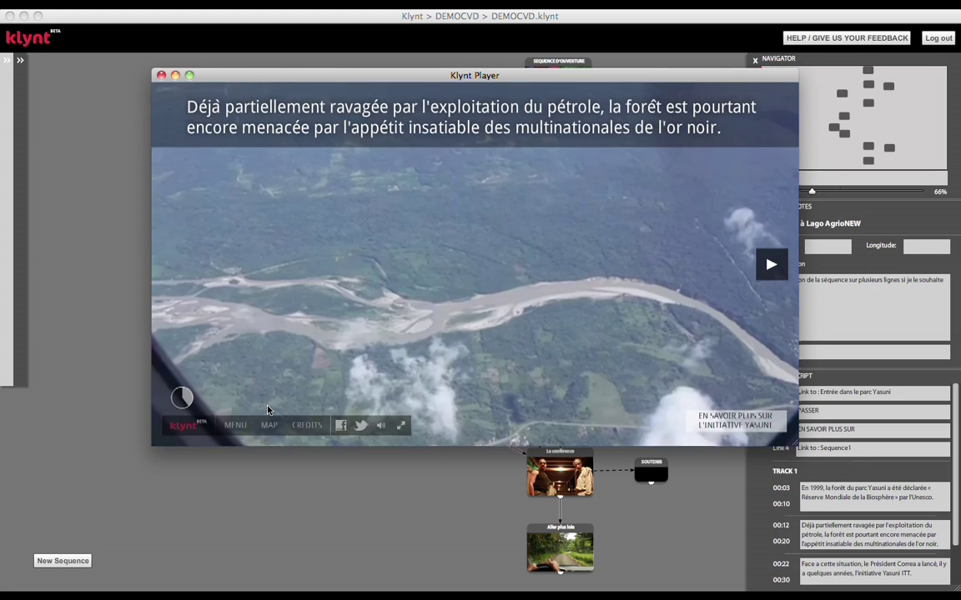
Check the Entrée dans le parc Yasuni and La patrimoine génétique du Yasuni markers on the player's map, and close the player
left_click(269, 425)
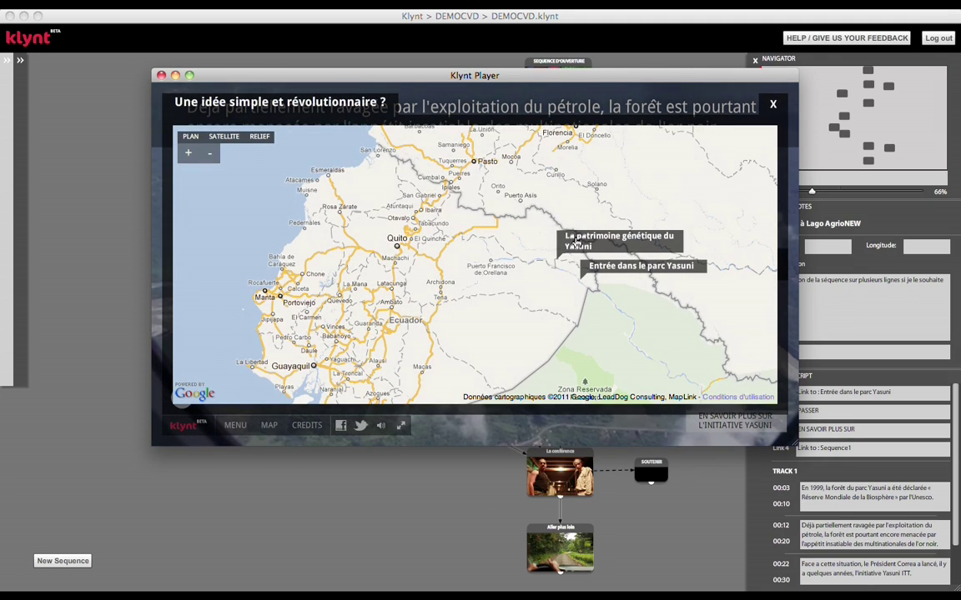
left_click(609, 267)
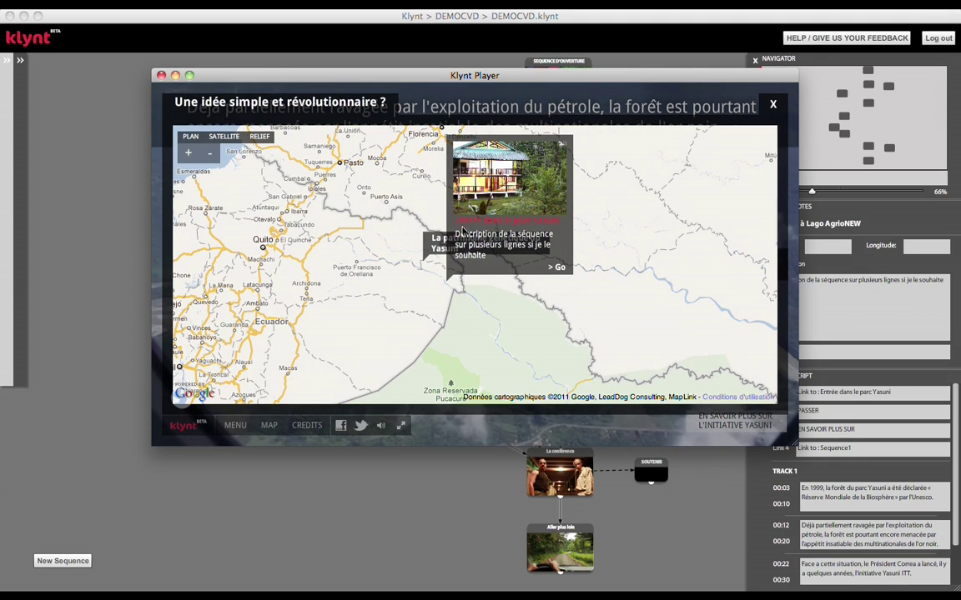
left_click(433, 247)
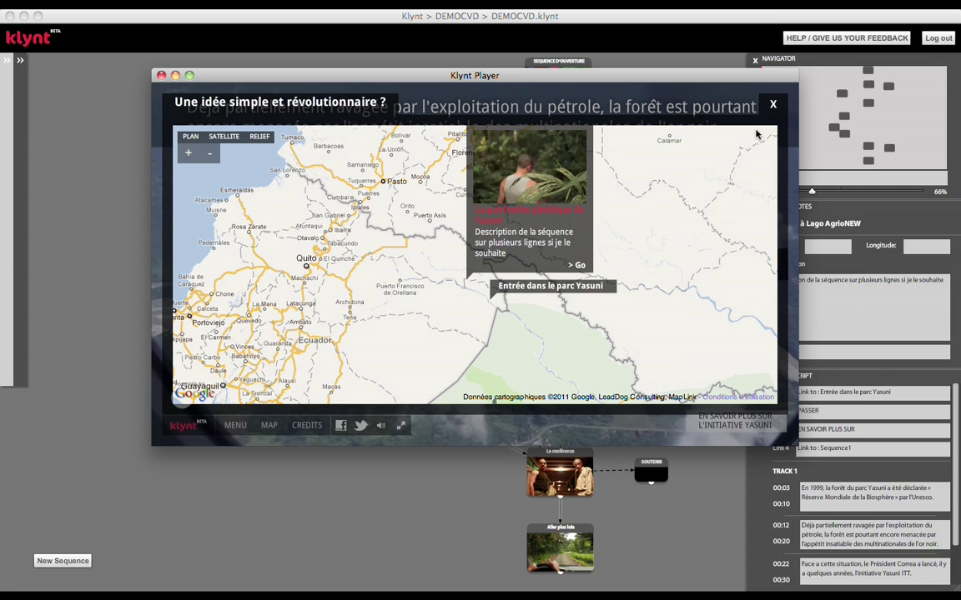
left_click(775, 104)
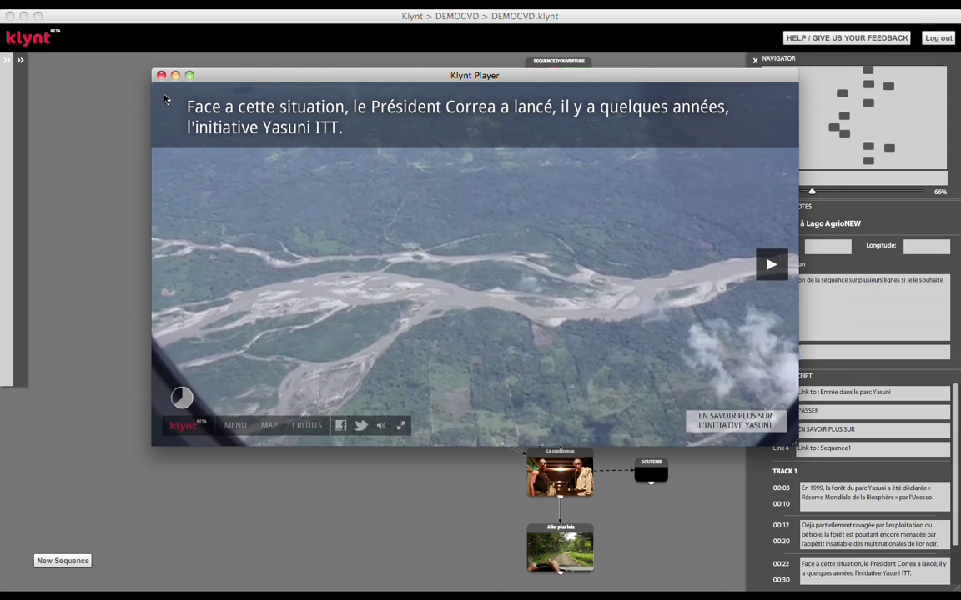
left_click(161, 76)
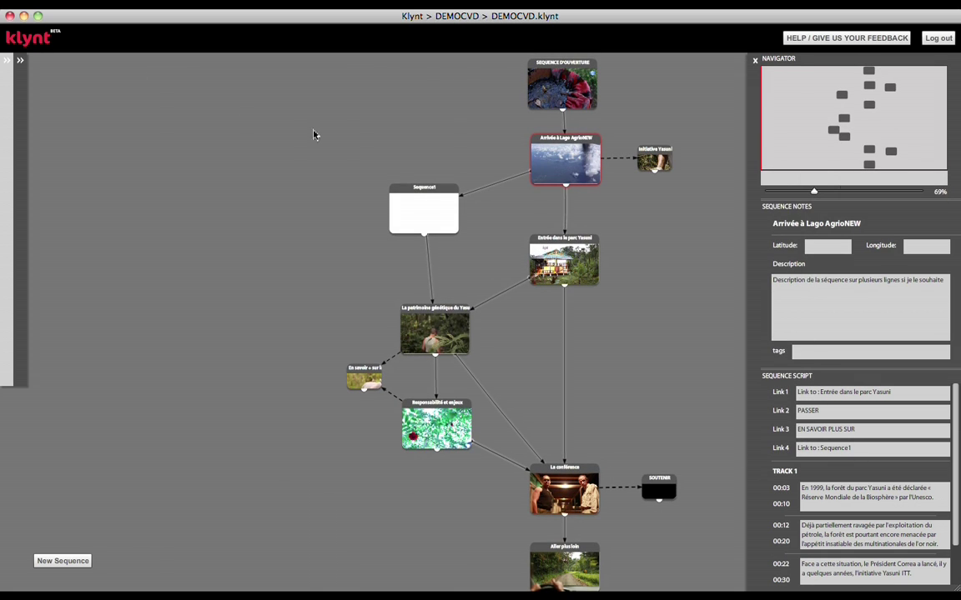
Open the Arrivée à Lago AgrioNEW sequence for editing, view the second caption's parameters and move the playhead to 00:06:40
left_click(477, 155)
double_click(554, 175)
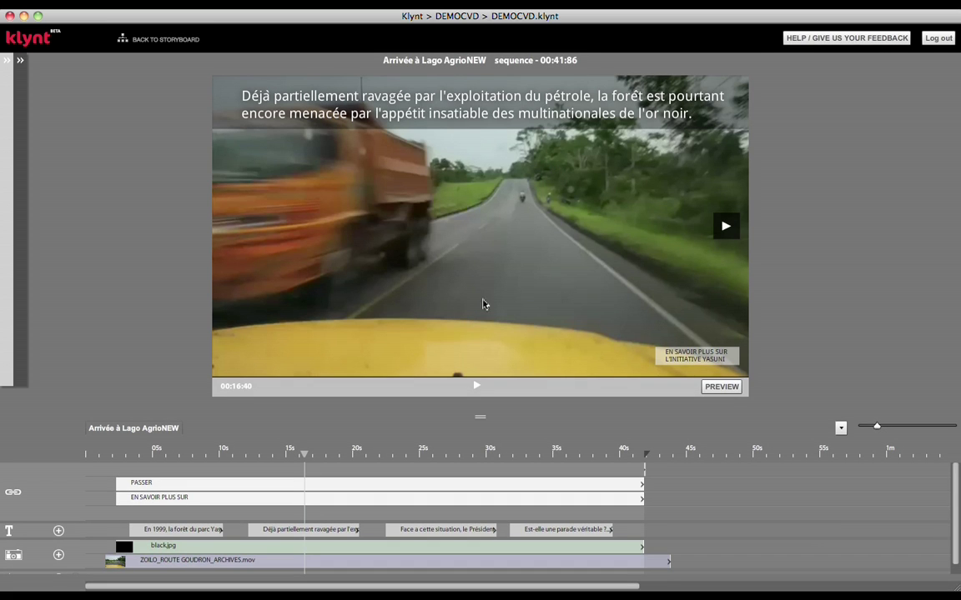
left_click_drag(480, 415, 476, 390)
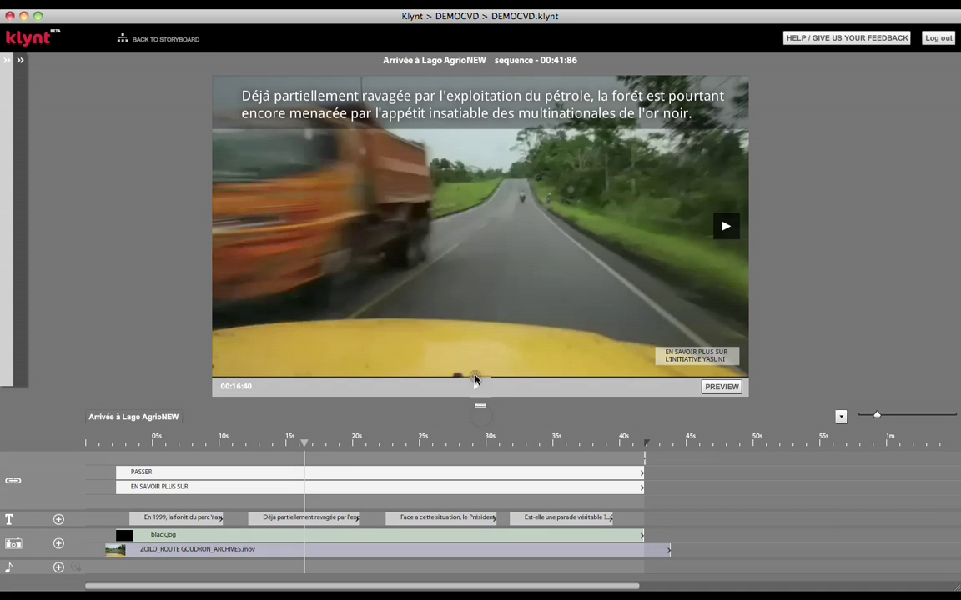
left_click(381, 134)
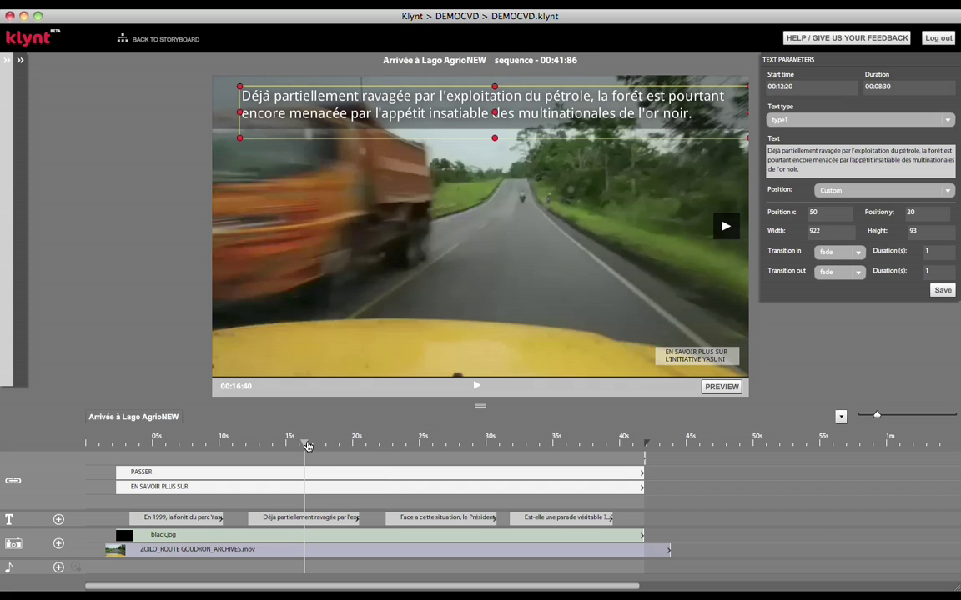
left_click_drag(305, 446, 172, 439)
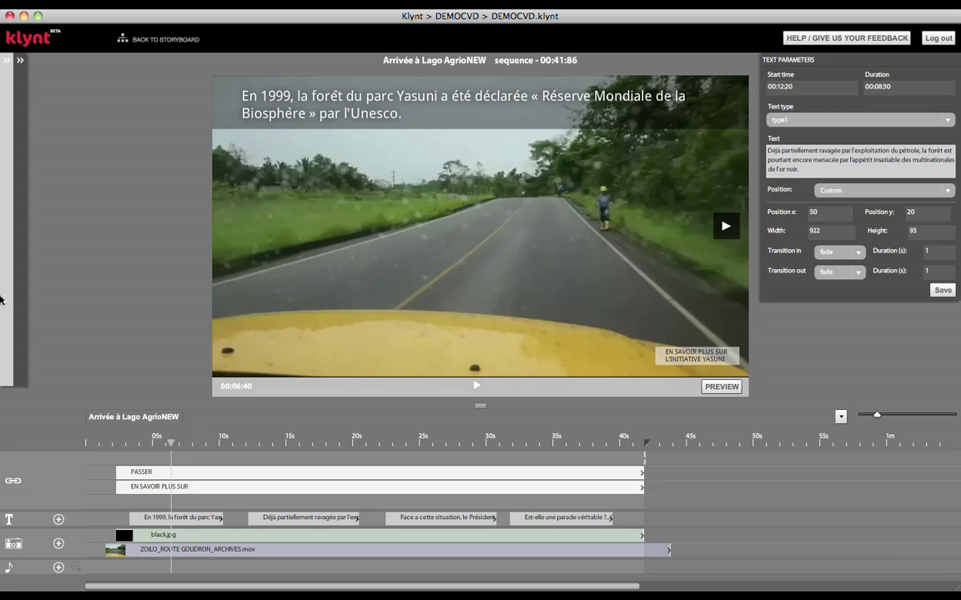
Delete the ZOILO_ROUTE GOUDRON_ARCHIVES.mov clip from the timeline and place it again from the video library at 00:01:50
mouse_move(5, 293)
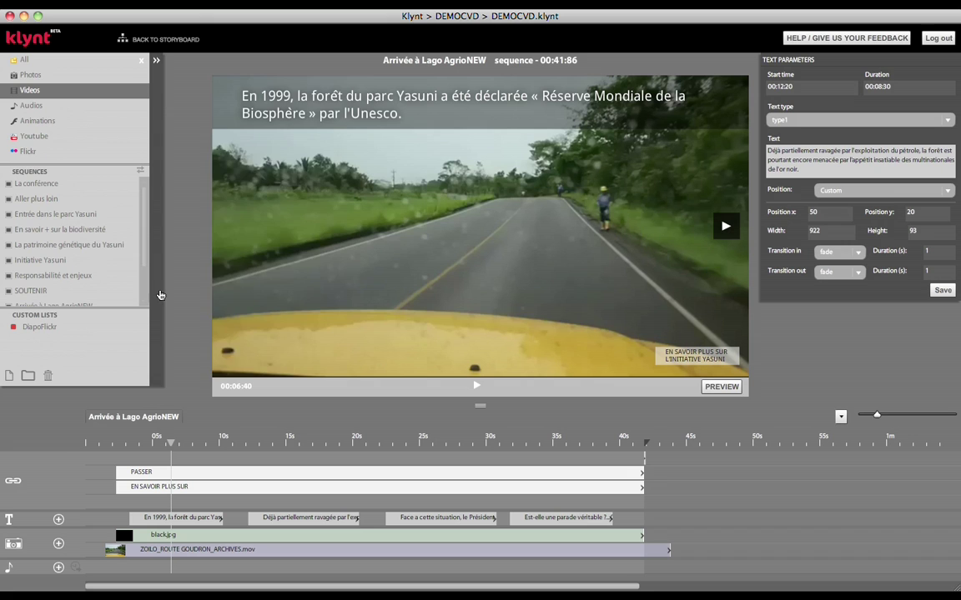
mouse_move(146, 296)
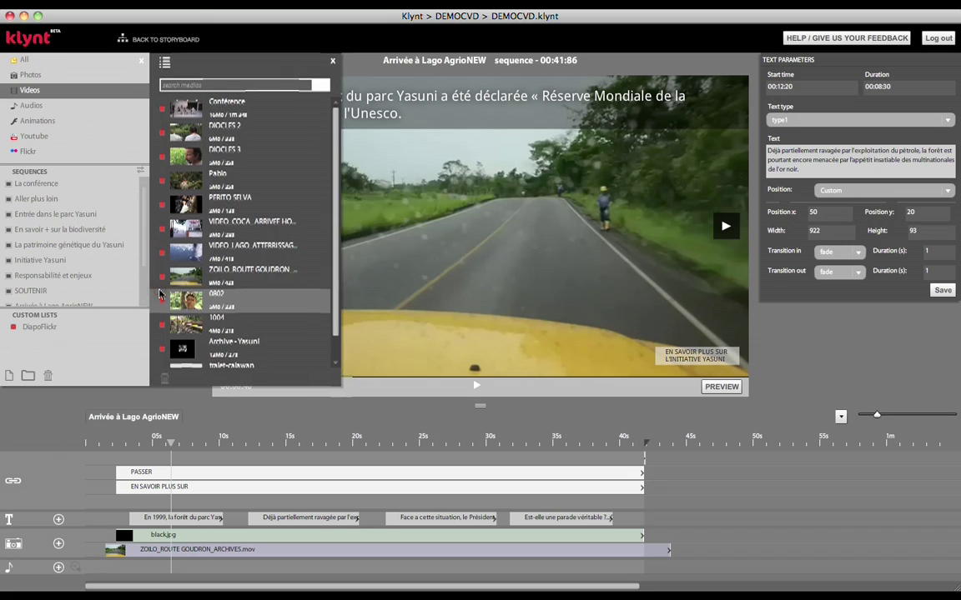
left_click(203, 552)
key("Delete")
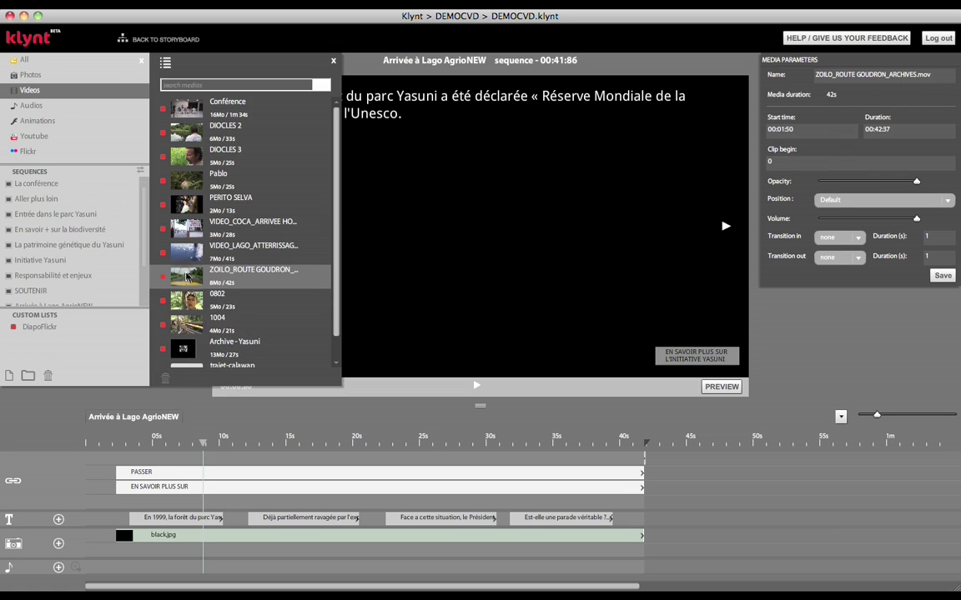
left_click_drag(131, 421, 106, 554)
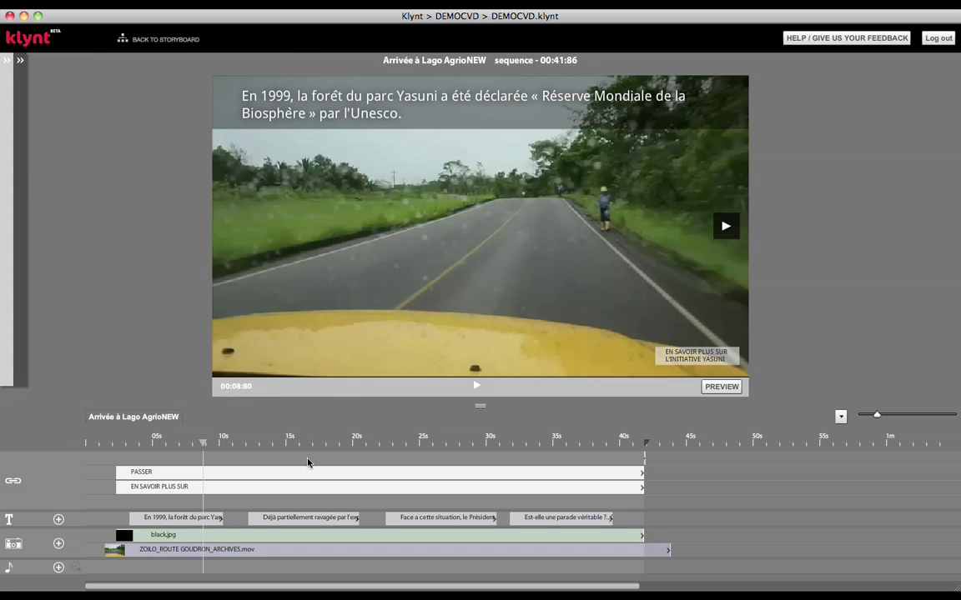
Retime the first caption to about 8–14 s and the second to about 15–21 s, shifting black.jpg to start at about 8 s
left_click(402, 93)
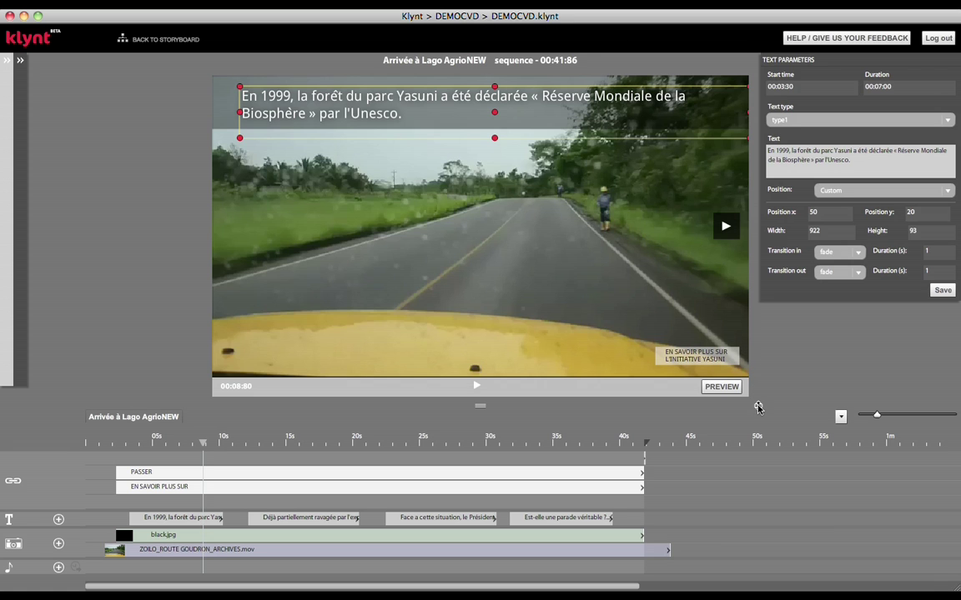
left_click_drag(758, 407, 773, 421)
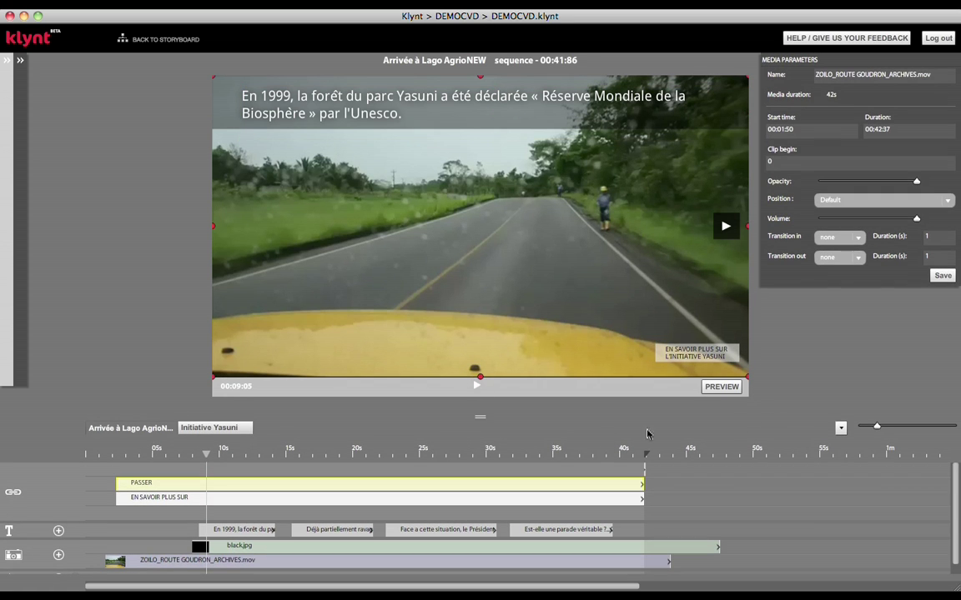
Review the parameters of the PASSER and EN SAVOIR PLUS SUR links and view their connections in the storyboard
left_click(197, 495)
left_click(201, 484)
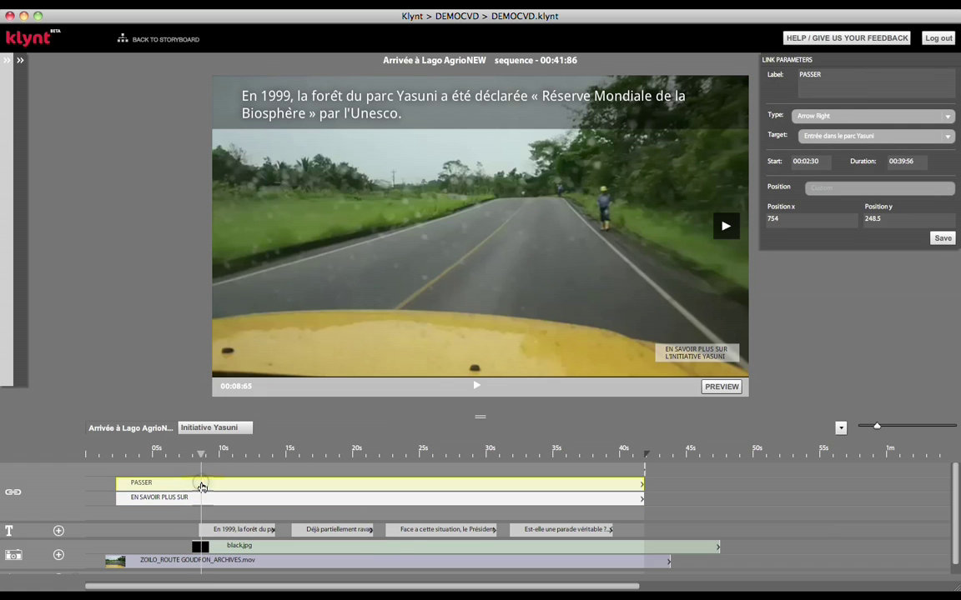
left_click(204, 499)
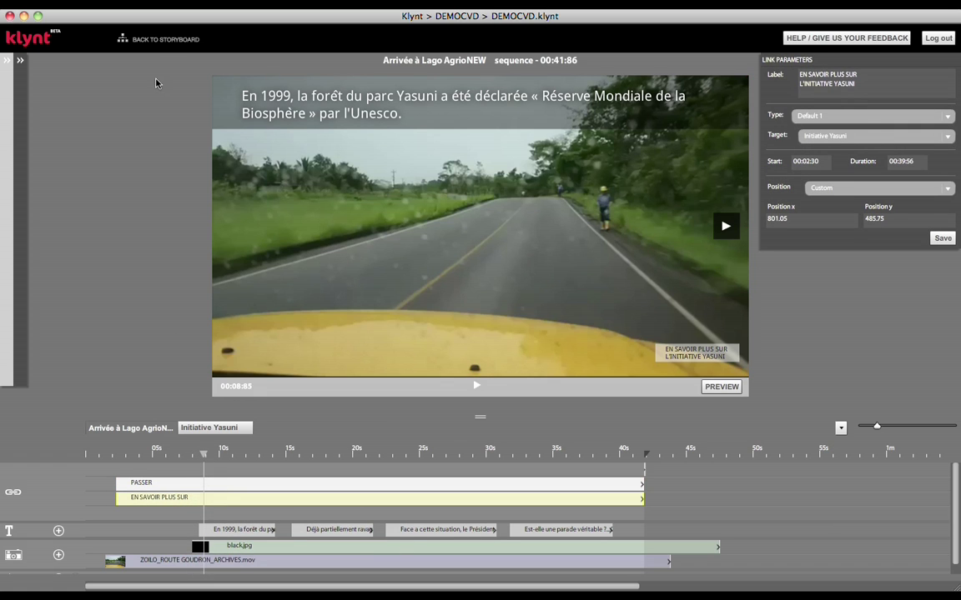
left_click(152, 42)
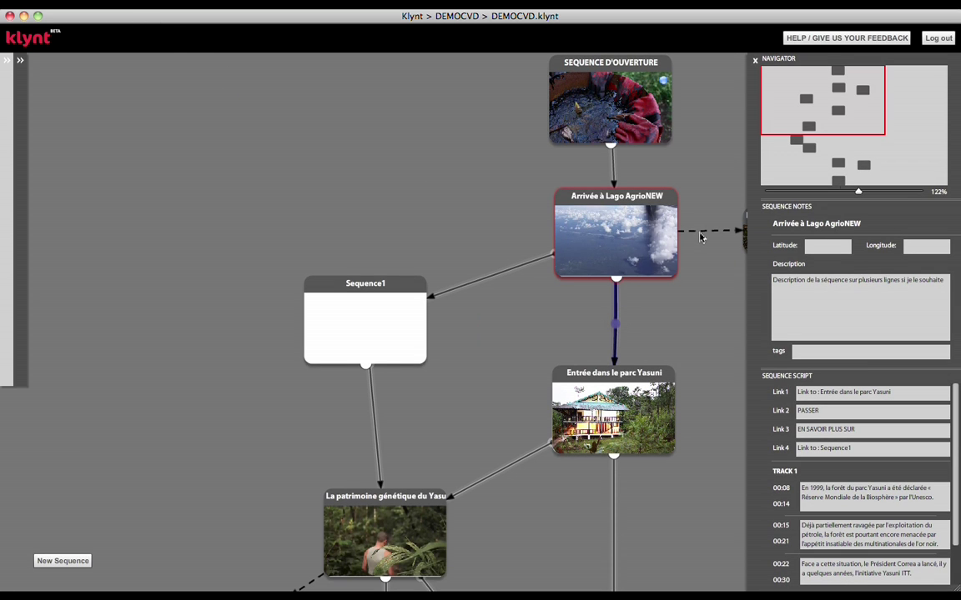
Reopen the Arrivée à Lago AgrioNEW sequence, move the EN SAVOIR PLUS SUR link to about 518, 357 and set its type to Default 2
double_click(605, 229)
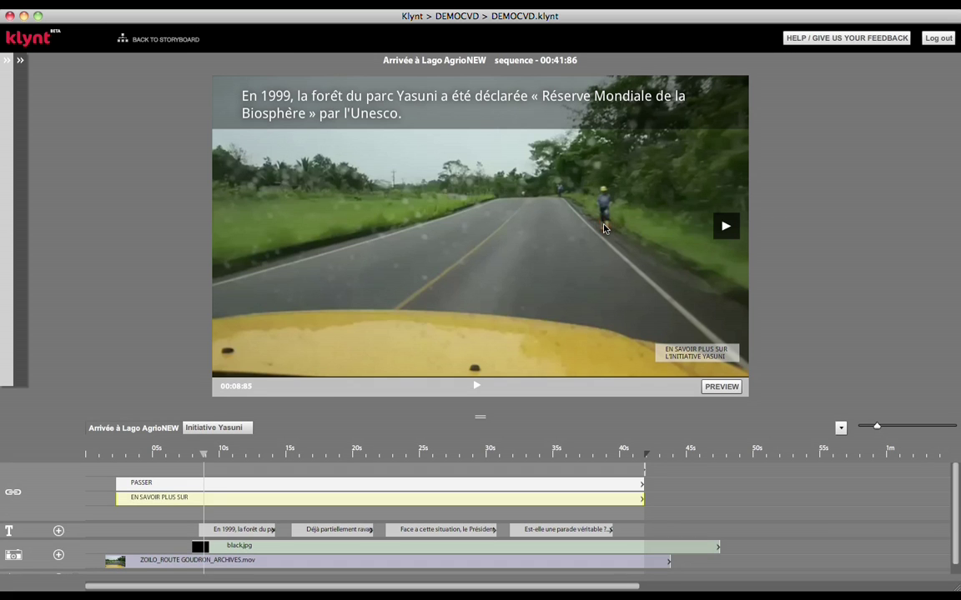
left_click(697, 356)
left_click_drag(699, 358, 544, 286)
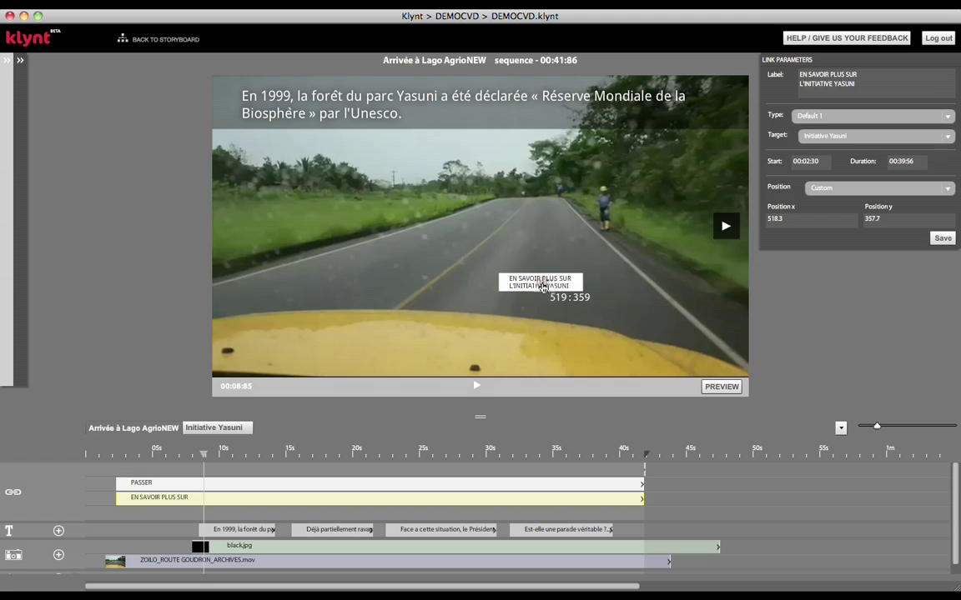
left_click(817, 115)
left_click(826, 145)
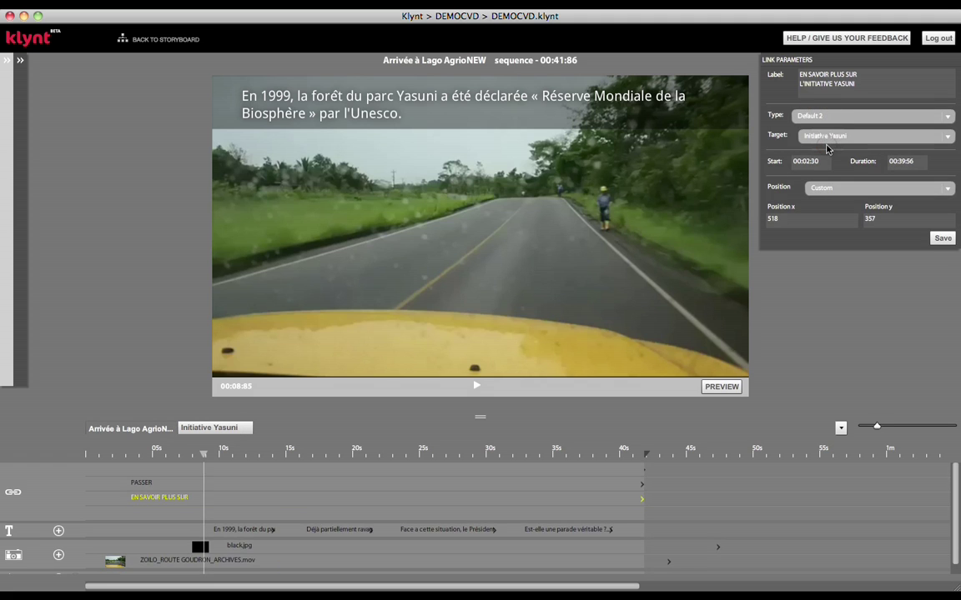
Shorten the link's label to "EN SAVOIR +", save it, and place the button at the video's lower right, aligned with the arrow's right edge
left_click_drag(832, 73, 867, 90)
key("BackSpace")
key("BackSpace")
key("BackSpace")
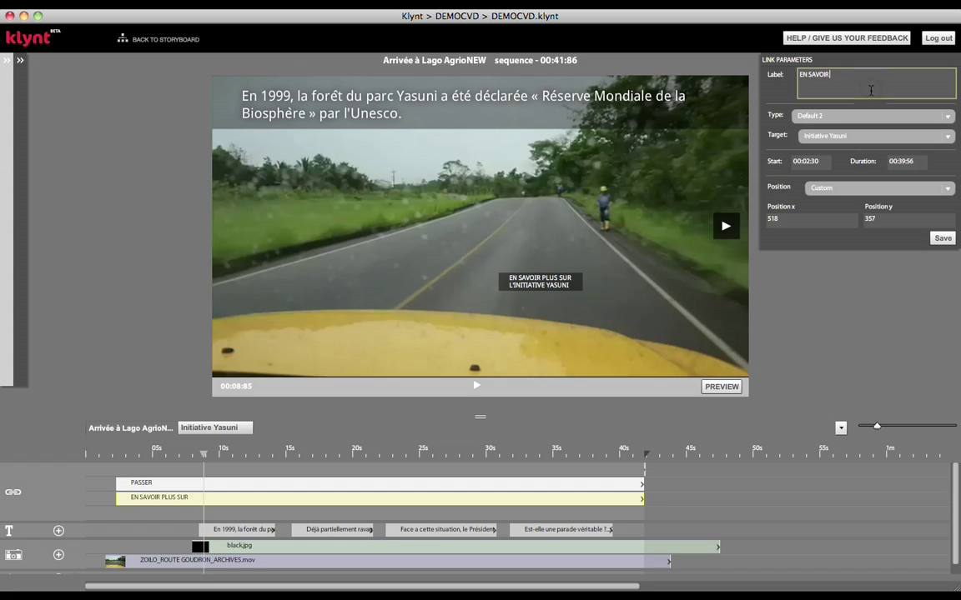
type("+")
left_click(940, 239)
left_click_drag(541, 282, 723, 355)
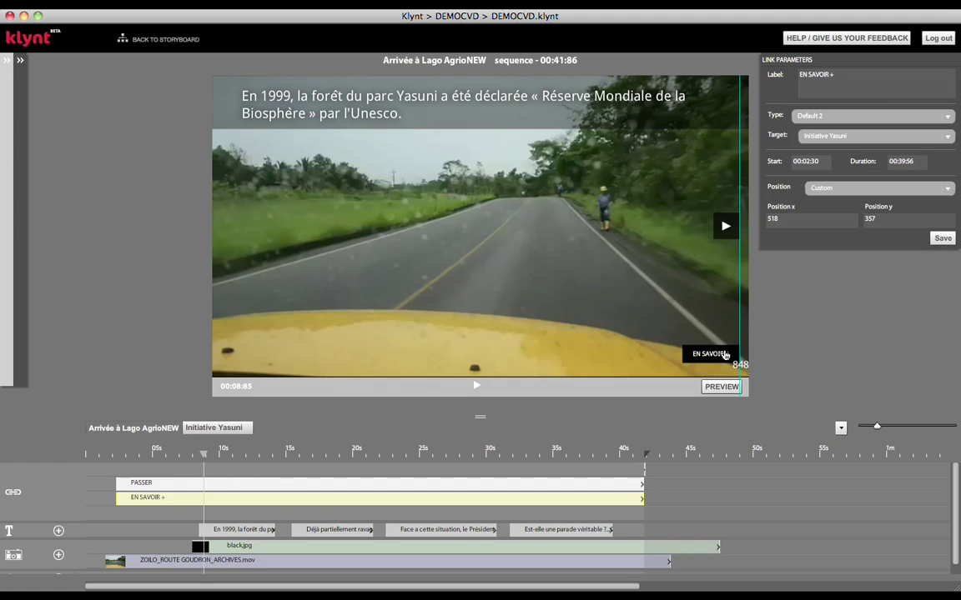
left_click(651, 317)
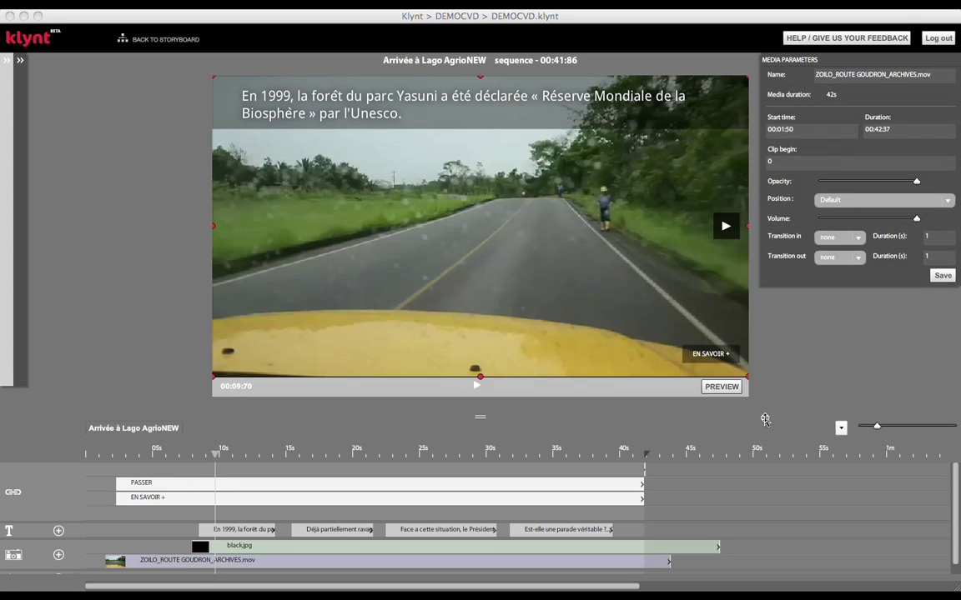
Return to the storyboard and point out the Entrée dans le parc Yasuni and Initiative Yasuni sequences linked from Arrivée à Lago AgrioNEW
left_click(162, 41)
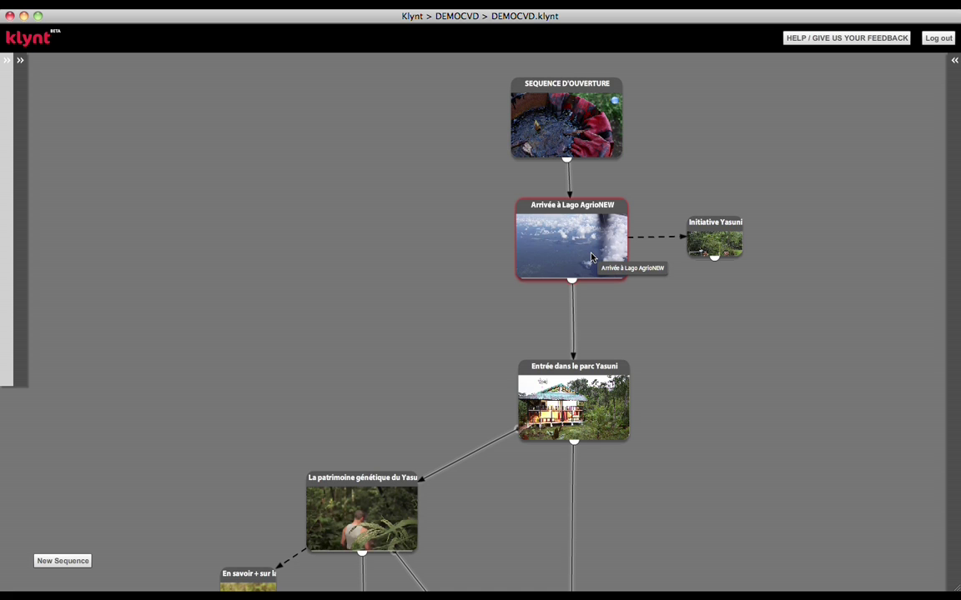
left_click(586, 397)
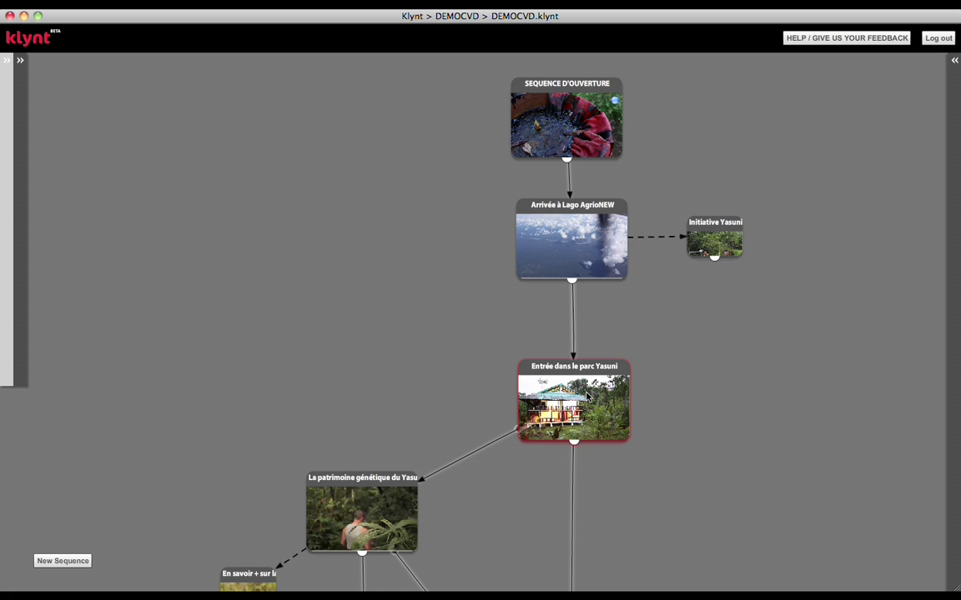
left_click(723, 250)
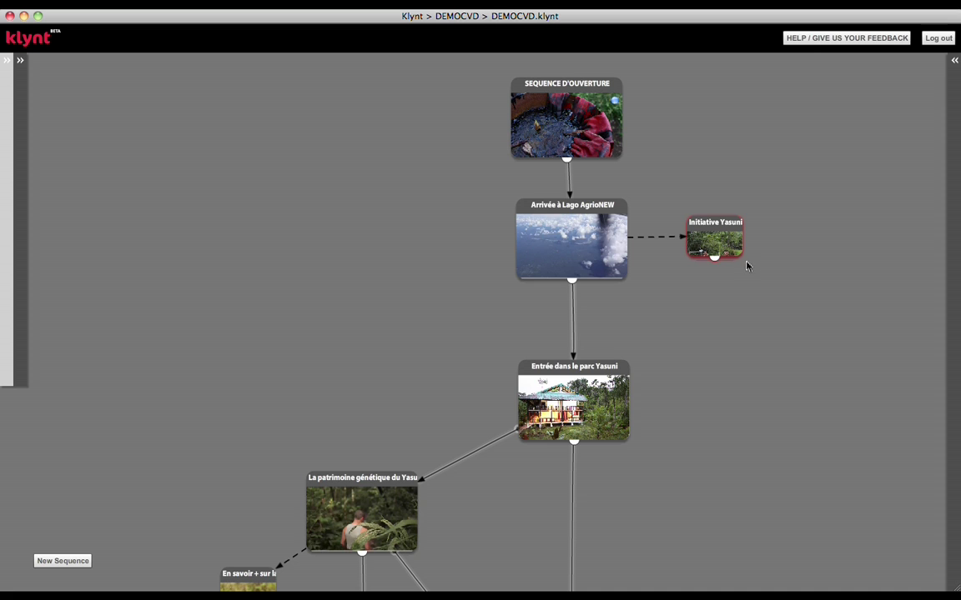
Play the Arrivée à Lago AgrioNEW sequence in the editor, testing the EN SAVOIR + link and the arrow link to Entrée dans le parc Yasuni
double_click(561, 241)
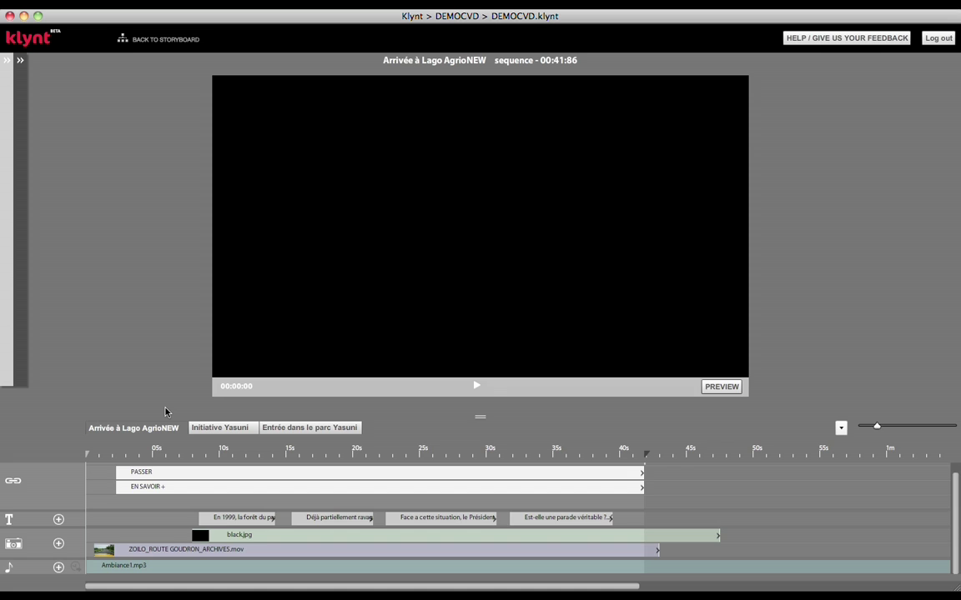
key("space")
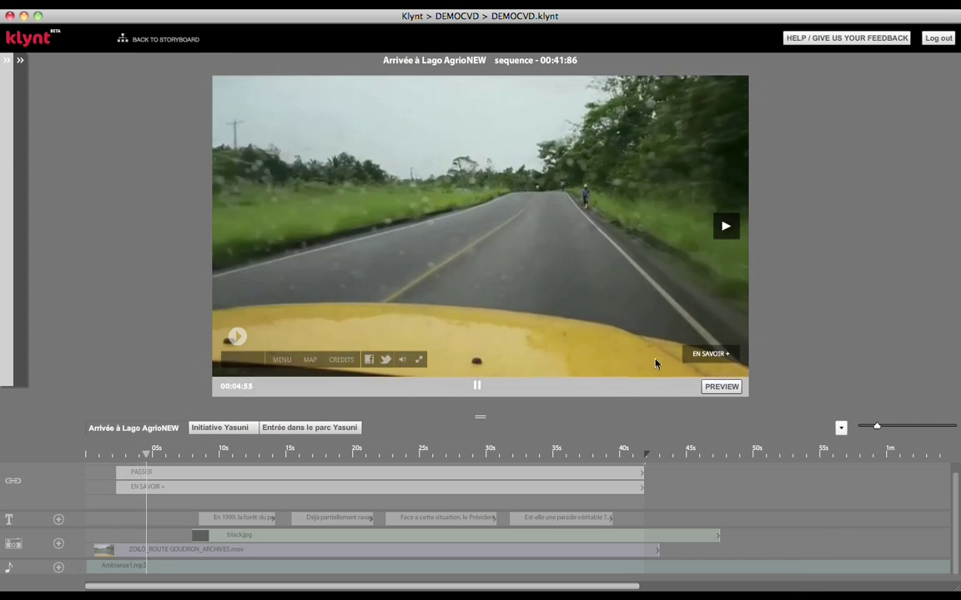
left_click(728, 356)
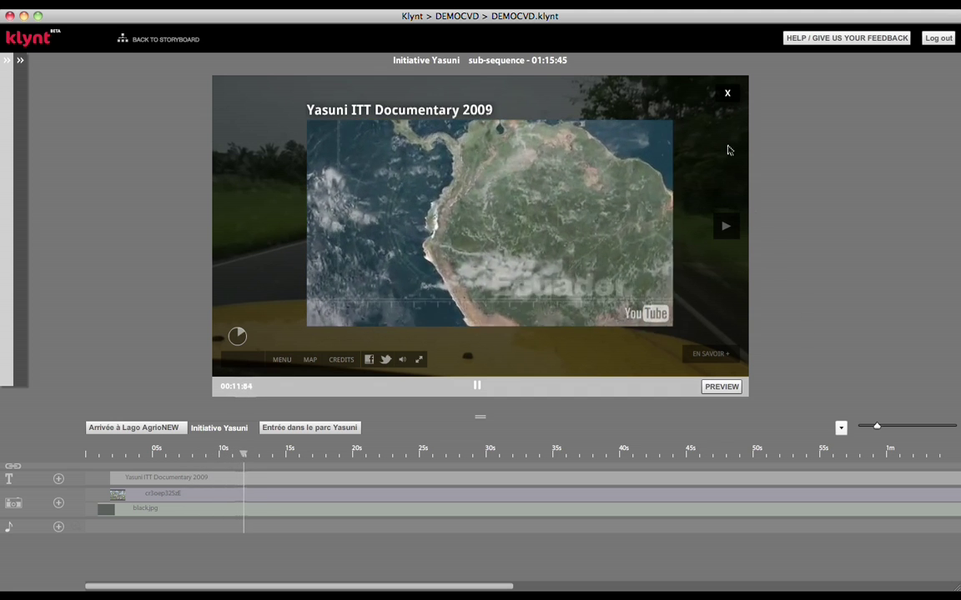
left_click(727, 96)
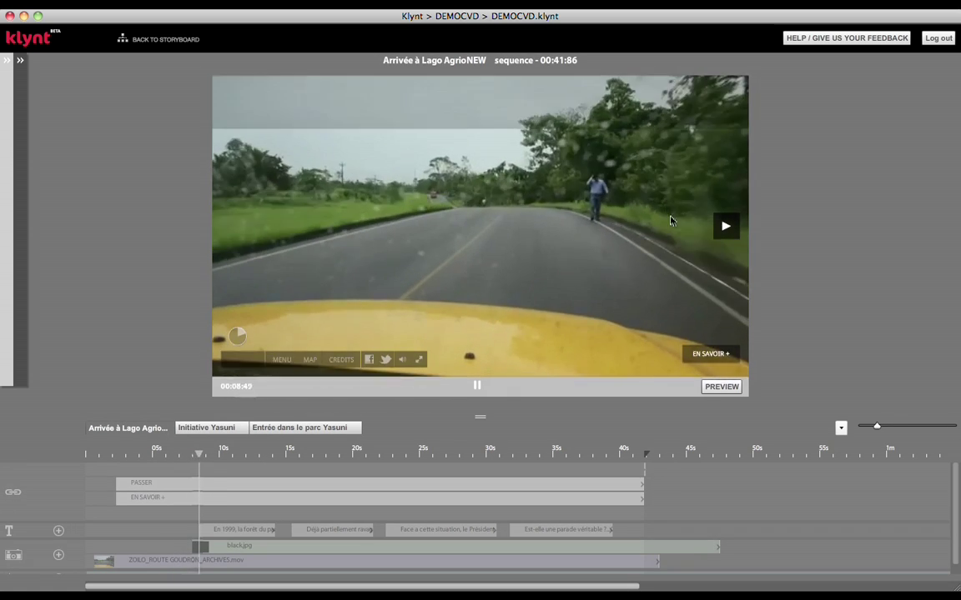
left_click(724, 228)
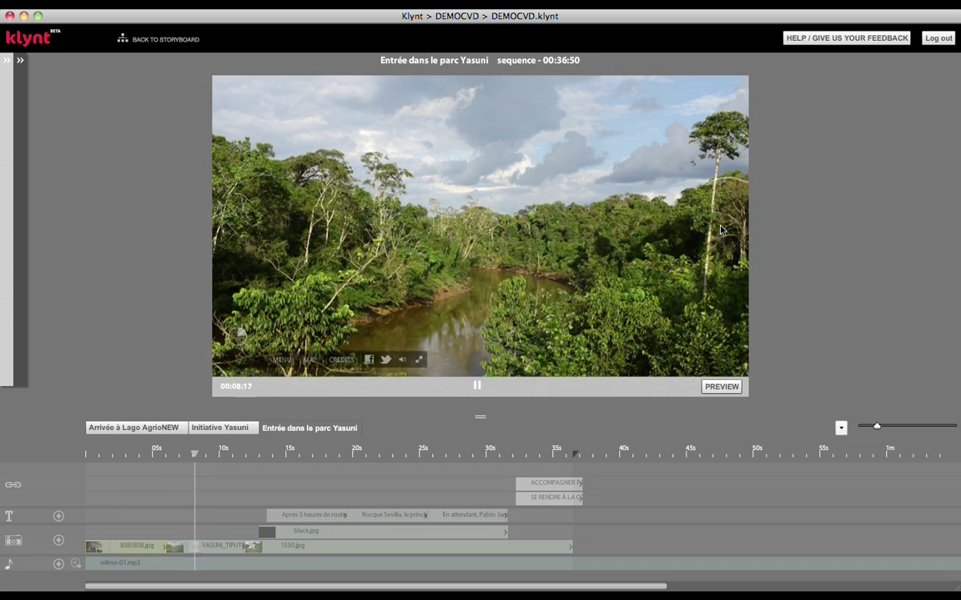
Stop playback, enlarge the END image of YASUNI_TIPUTINI-1.jpg's panAndZoom animation towards its lower-left corner, save it, and play the animated photo
key("space")
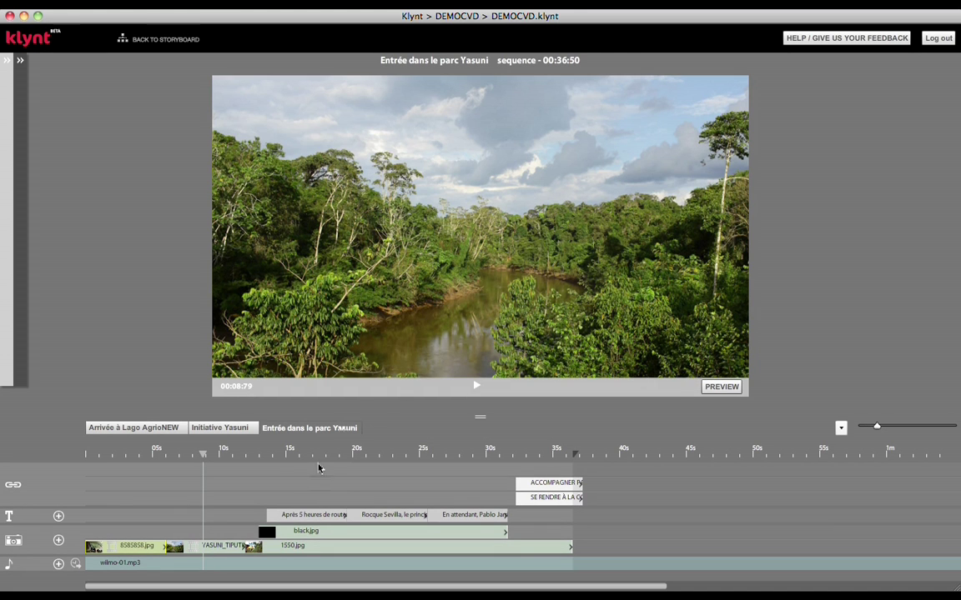
left_click(215, 549)
double_click(215, 549)
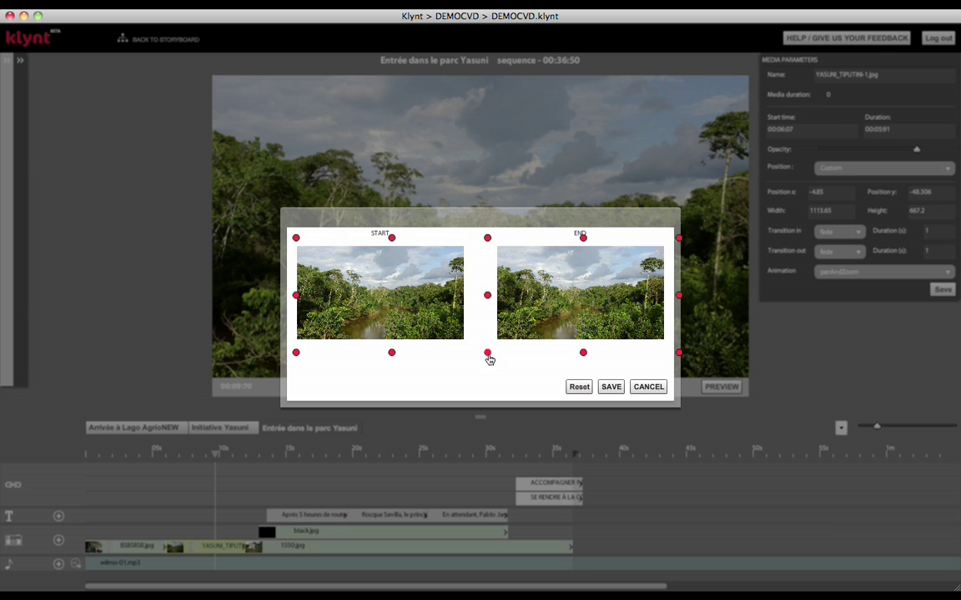
left_click_drag(488, 354, 439, 365)
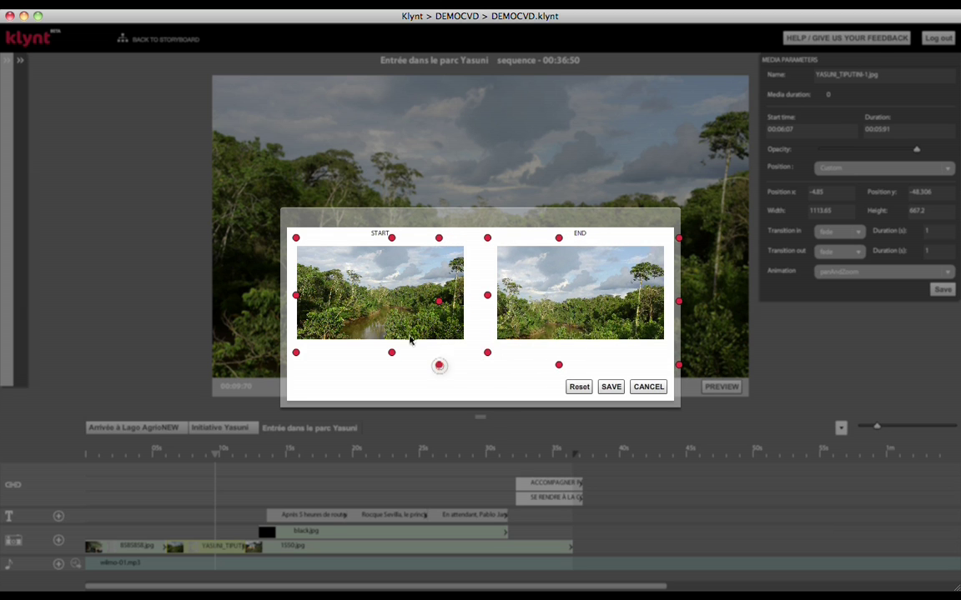
left_click(611, 387)
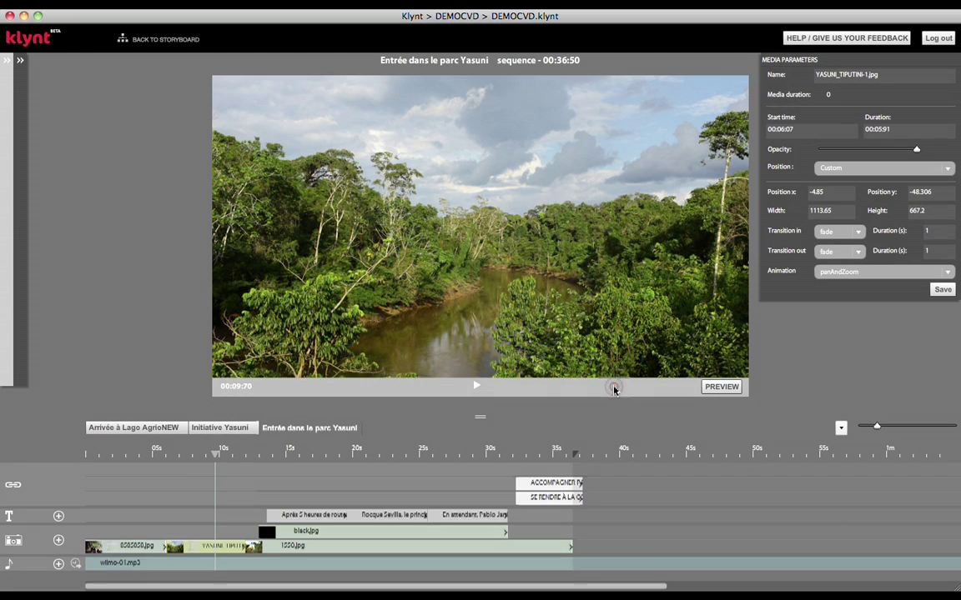
left_click(168, 464)
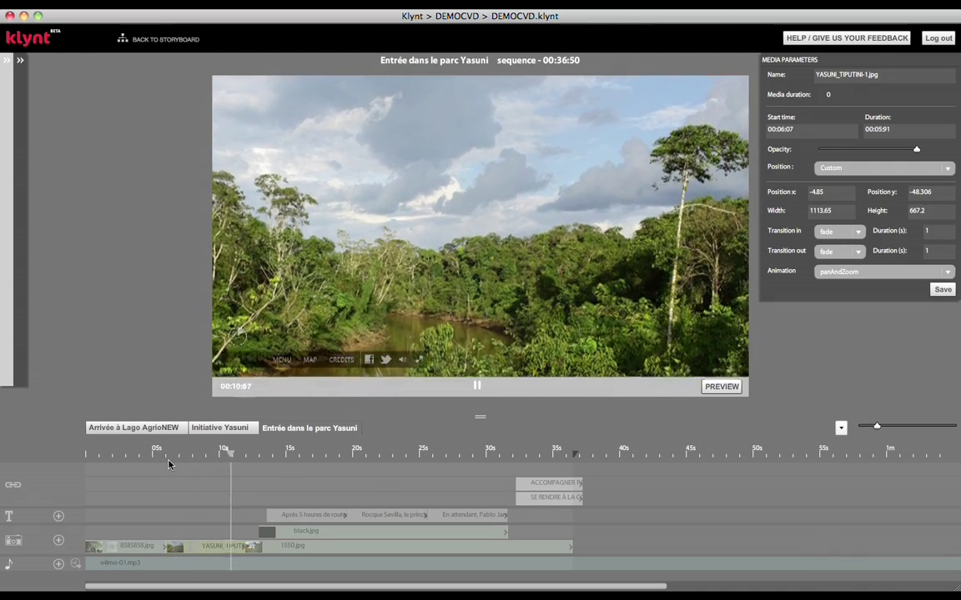
Go through 1550.jpg's media parameters: opacity, horizontal position, the fade transition in and its duration
left_click(256, 453)
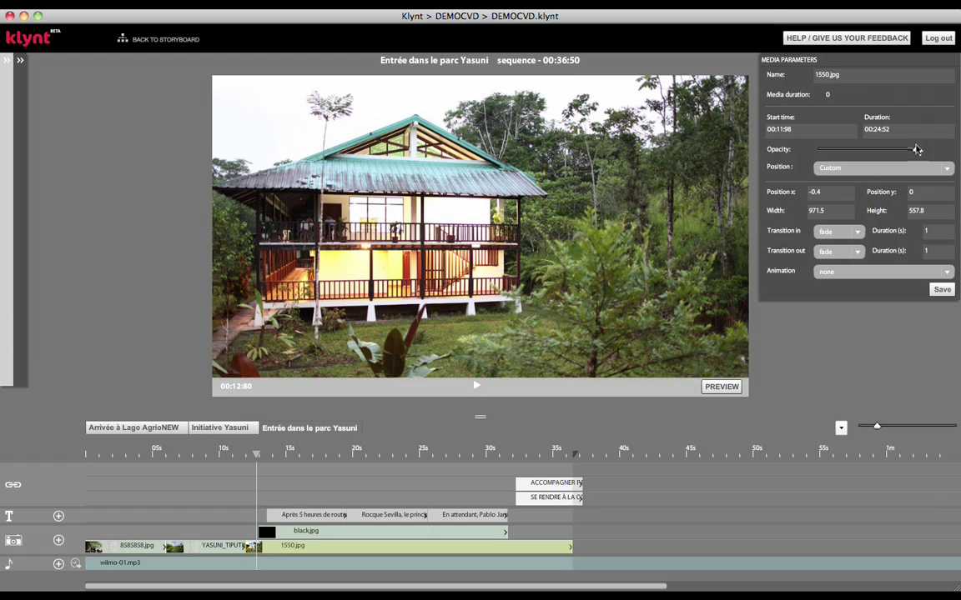
mouse_move(916, 151)
left_mouse_down()
mouse_move(854, 151)
mouse_move(916, 149)
left_mouse_up()
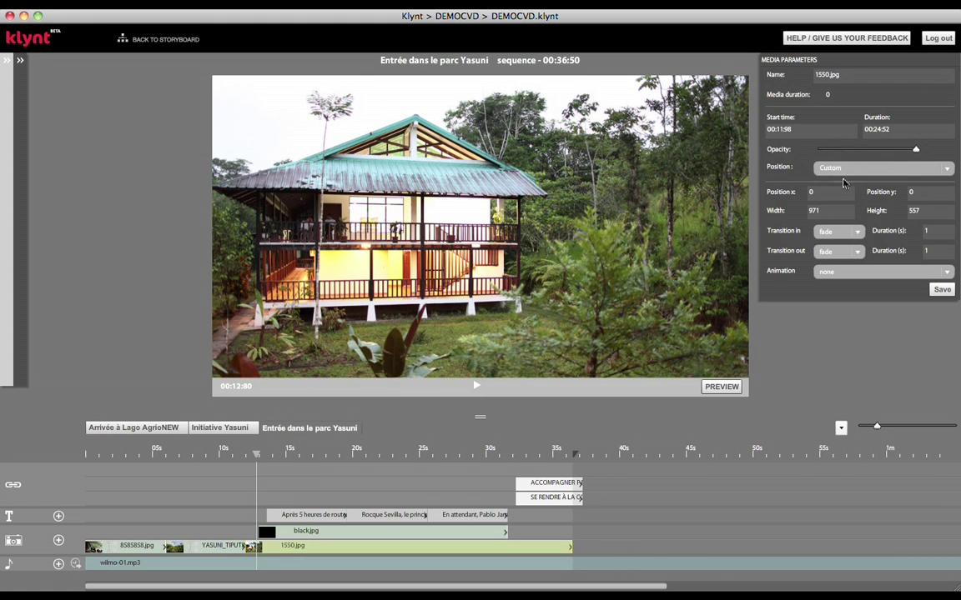
left_click(833, 191)
left_click(858, 233)
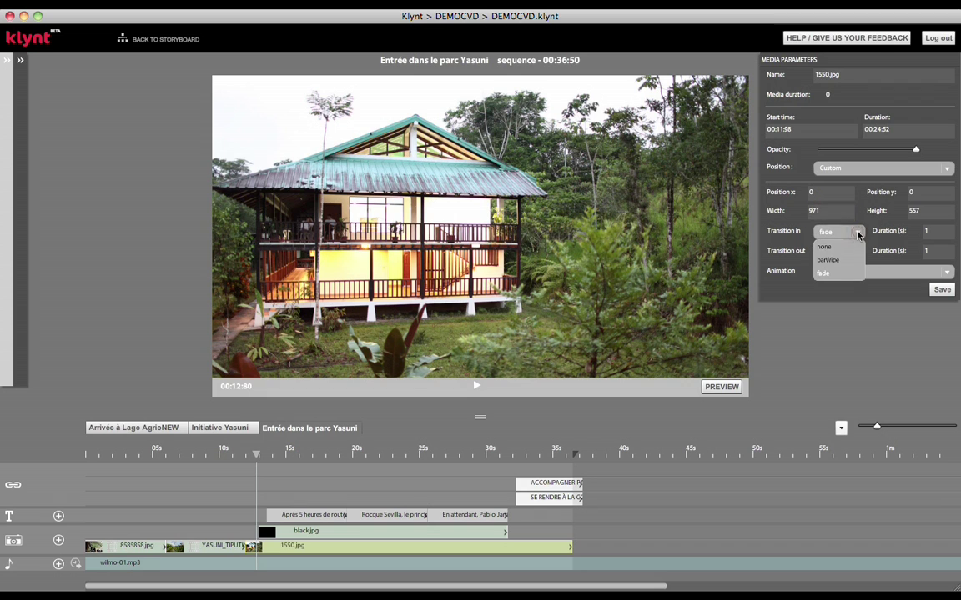
left_click(824, 273)
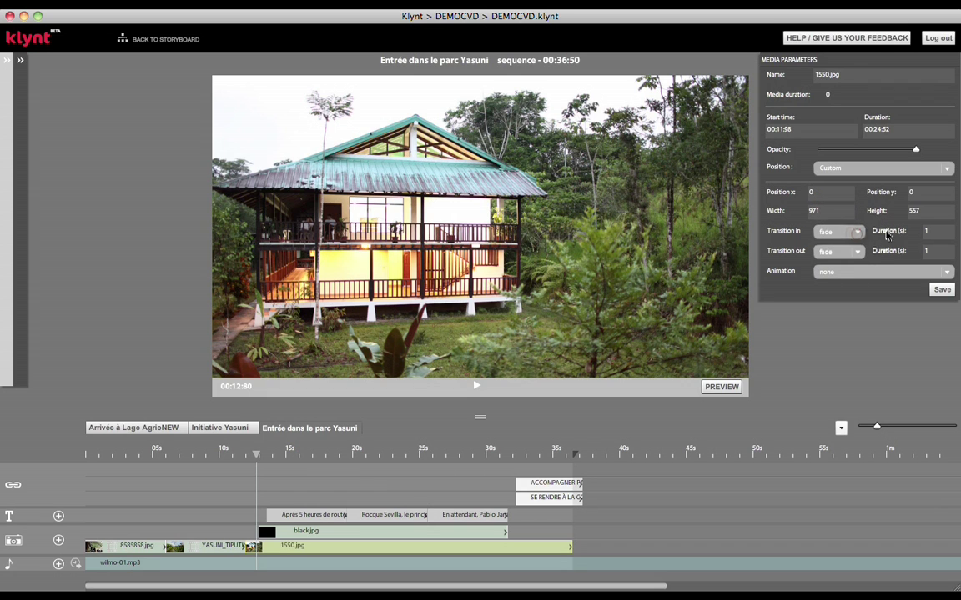
left_click(935, 232)
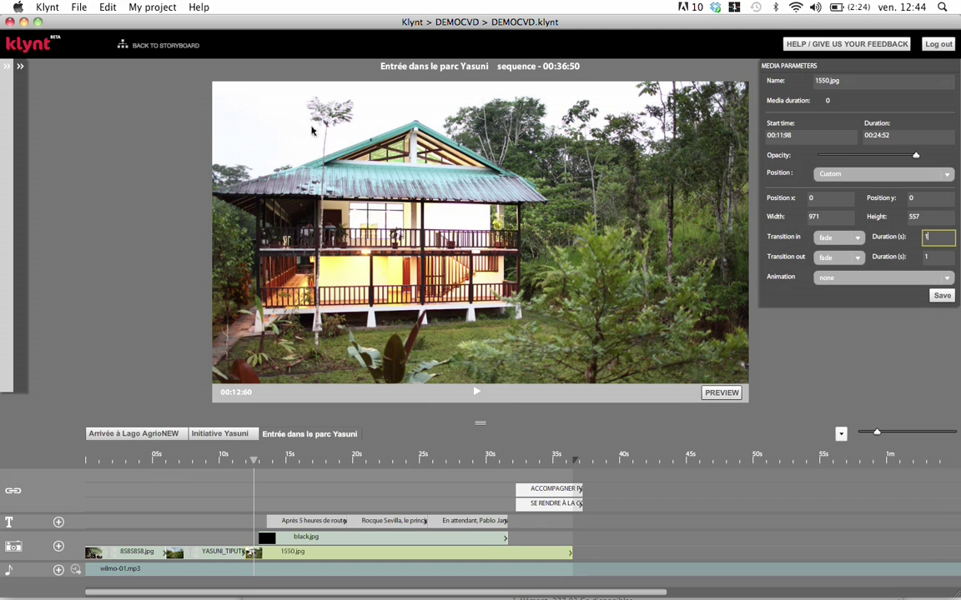
Add SEQUENCE D'OUVERTURE, Responsabilité et enjeux and La patrimoine génétique du Yasuni to the project's index menu, in that order
left_click(177, 46)
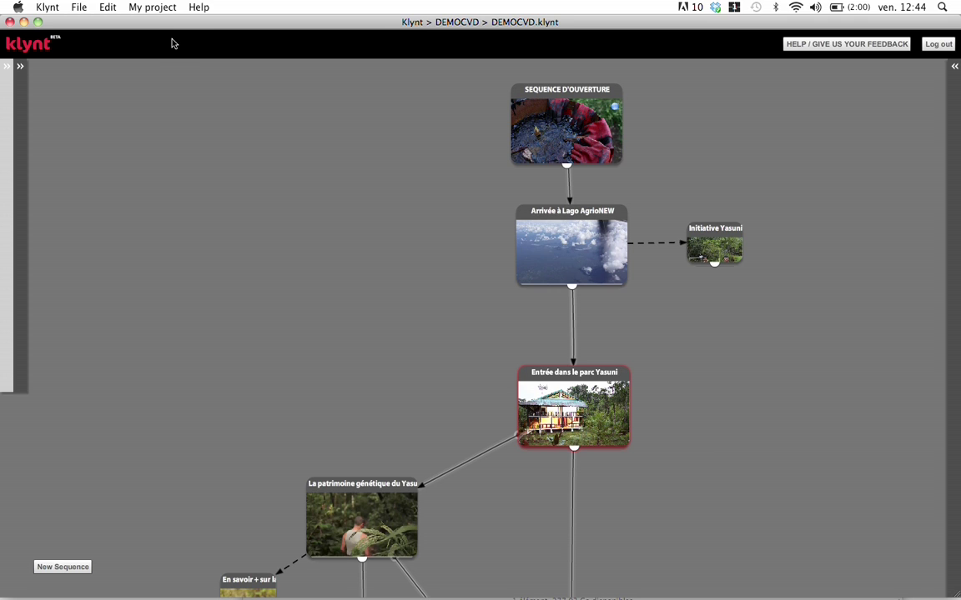
left_click(153, 8)
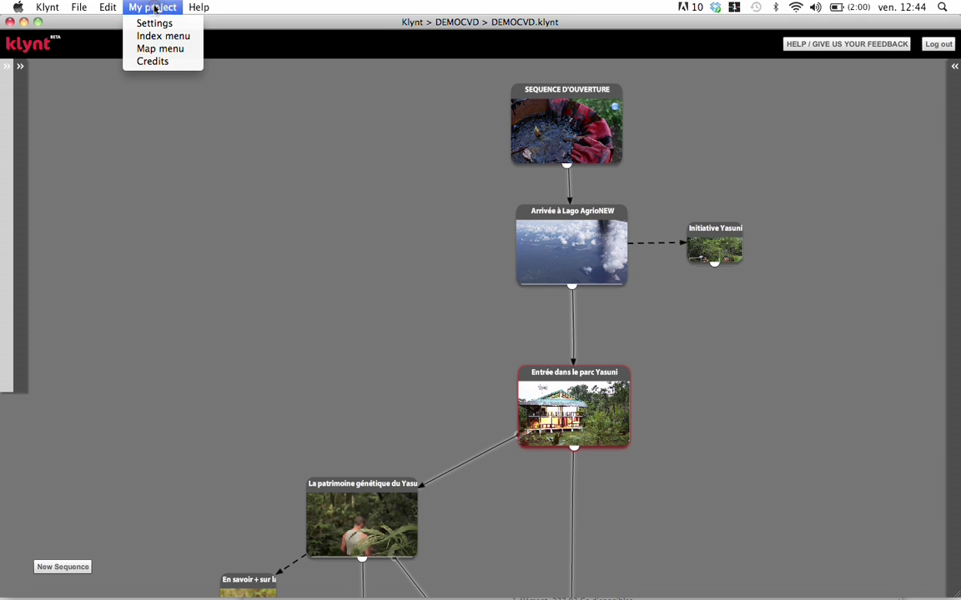
left_click(193, 39)
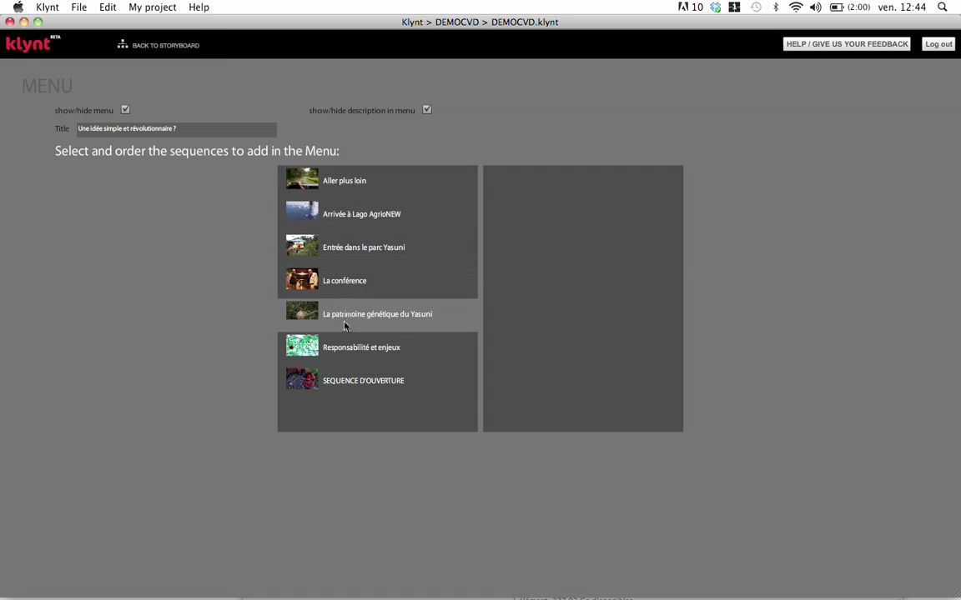
left_click_drag(471, 389, 553, 278)
left_click_drag(375, 345, 572, 250)
left_click_drag(367, 314, 535, 274)
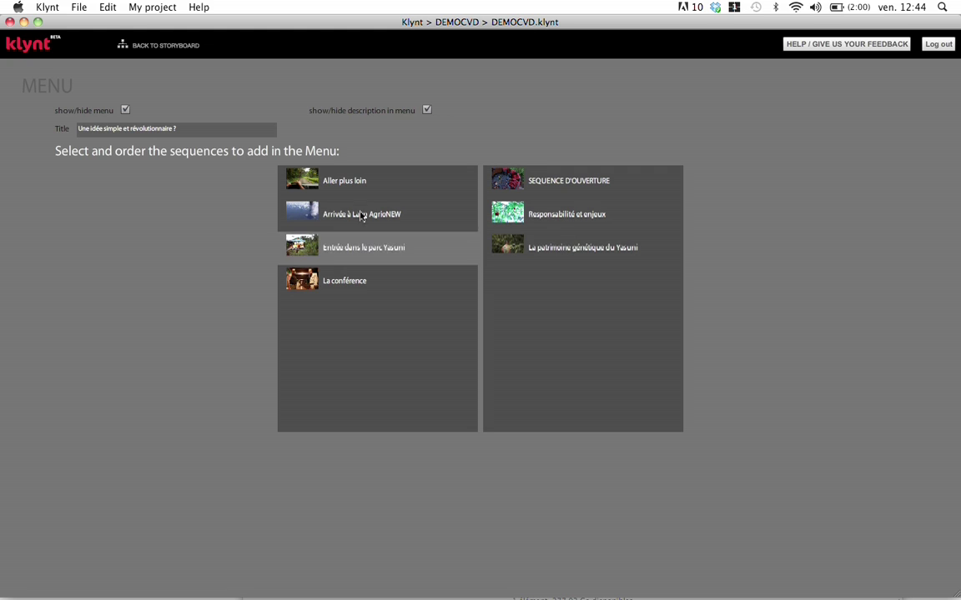
Add SEQUENCE D'OUVERTURE and Arrivée à Lago AgrioNEW to the project's map menu and zoom the map in on the Quito area
left_click(157, 8)
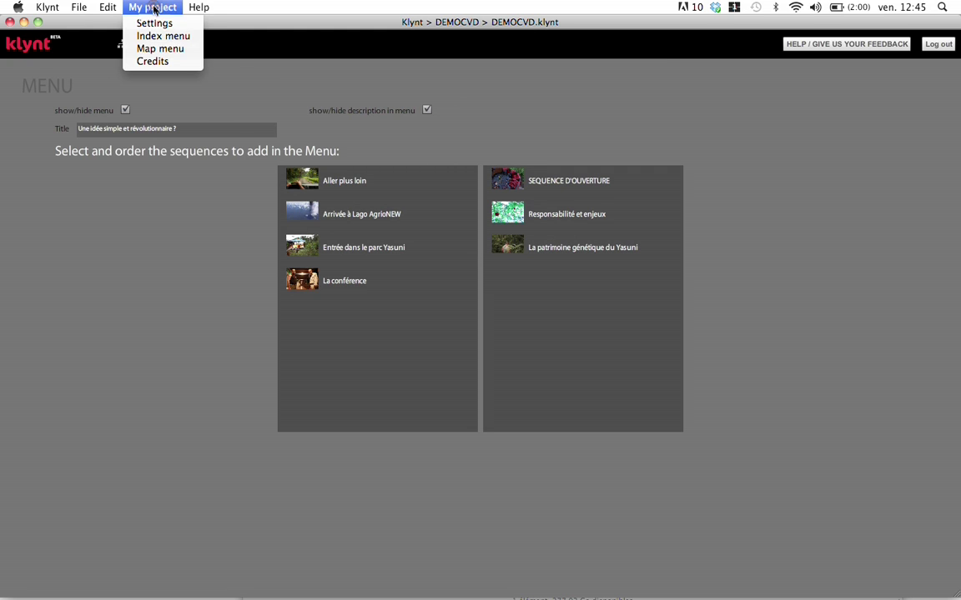
left_click(166, 48)
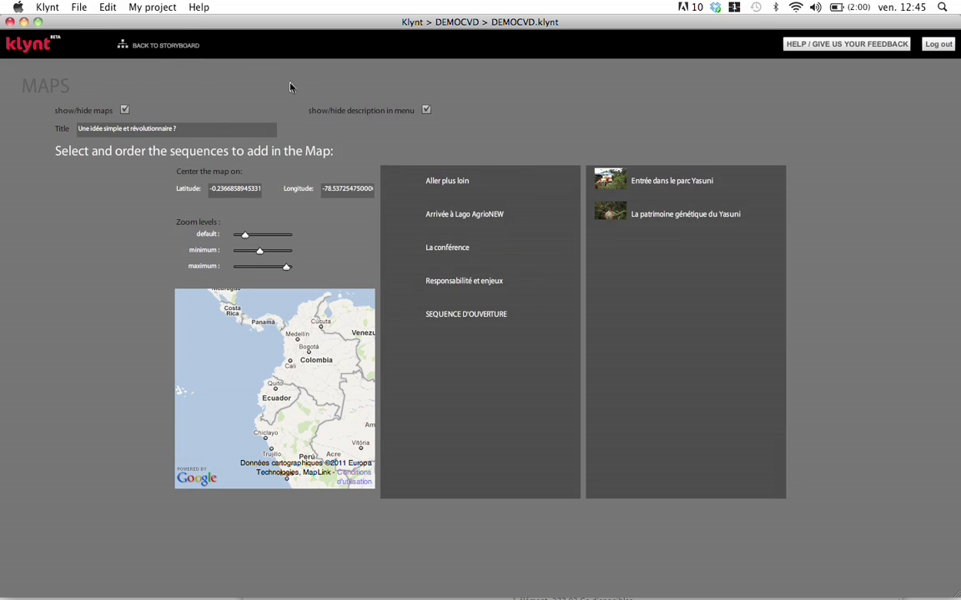
left_click_drag(467, 313, 667, 384)
left_click_drag(512, 196, 672, 296)
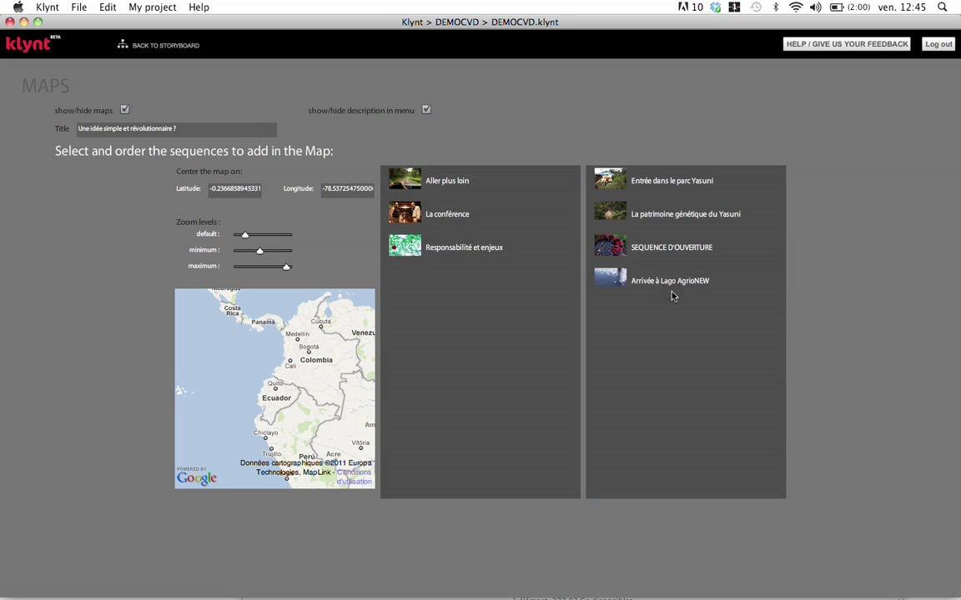
double_click(278, 390)
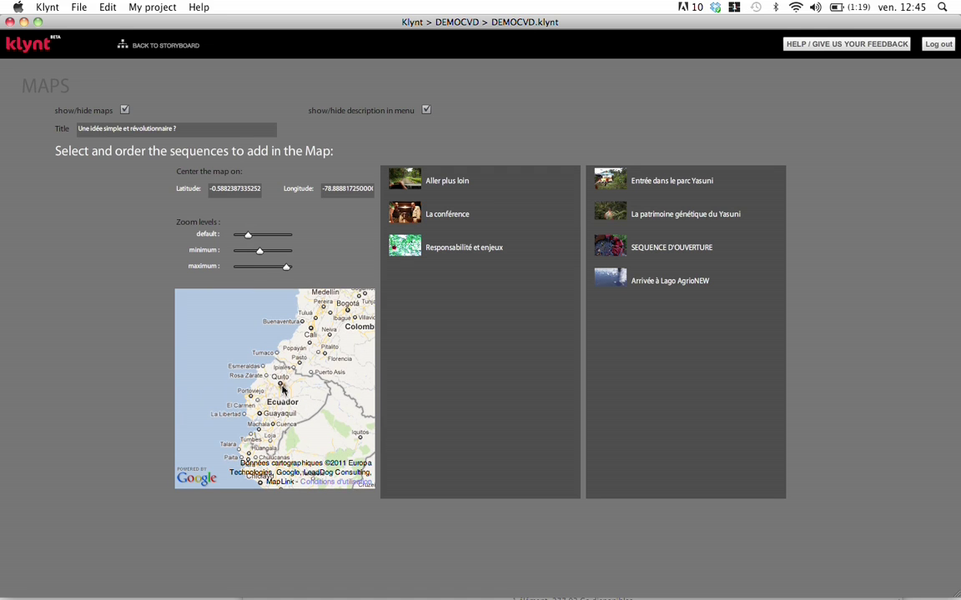
double_click(262, 390)
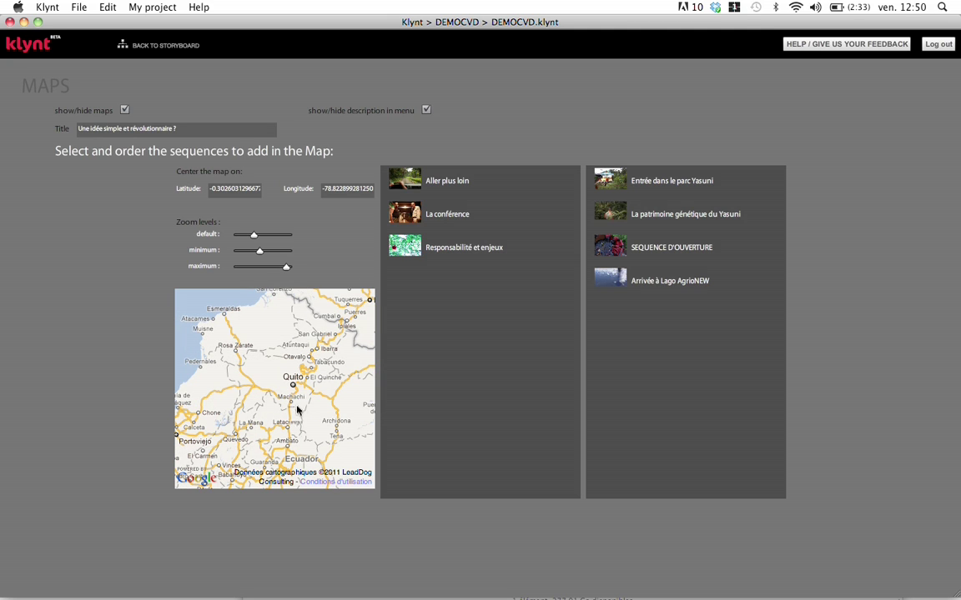
Open the project's credits page, go over its title and text blocks, and save the credits
left_click(156, 8)
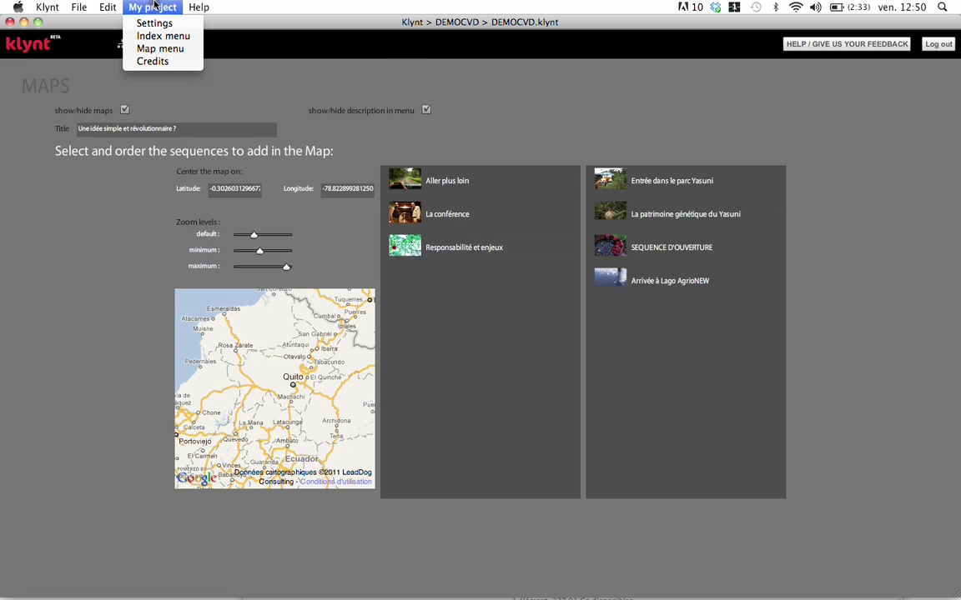
left_click(153, 60)
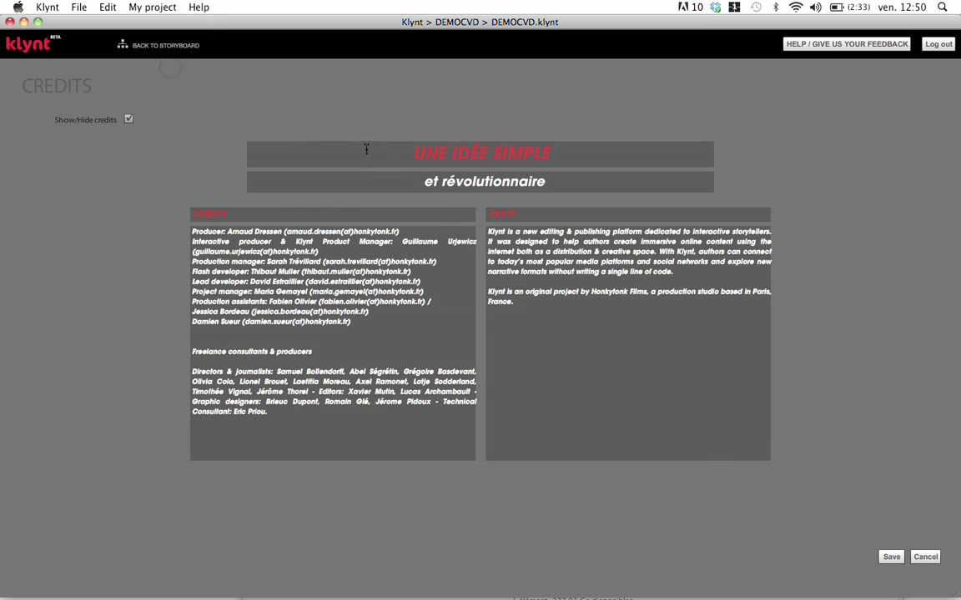
left_click(417, 157)
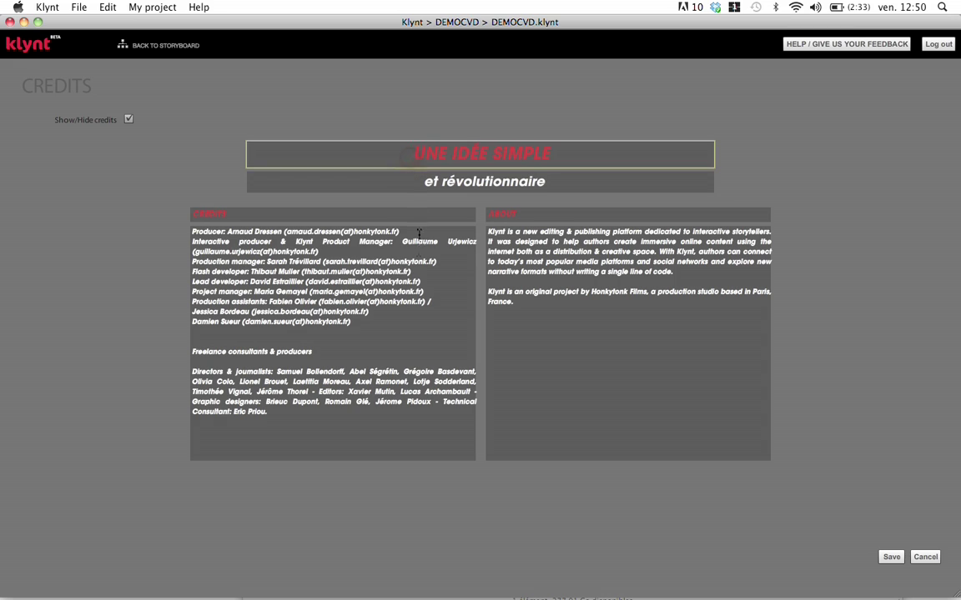
left_click(613, 340)
left_click(890, 557)
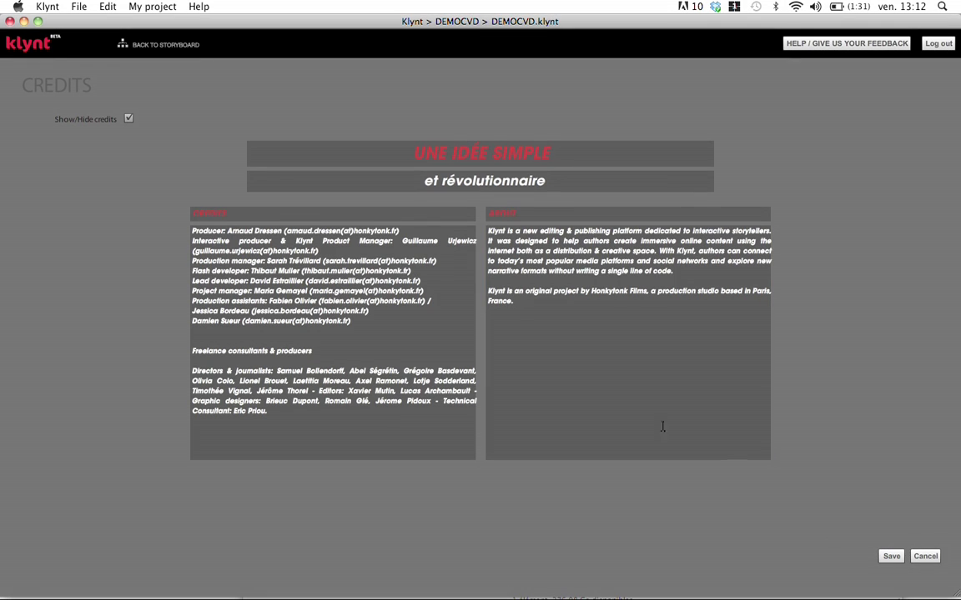
Open the project settings and examine the connectivity options, including the Google Analytics and Google Map key fields
left_click(154, 7)
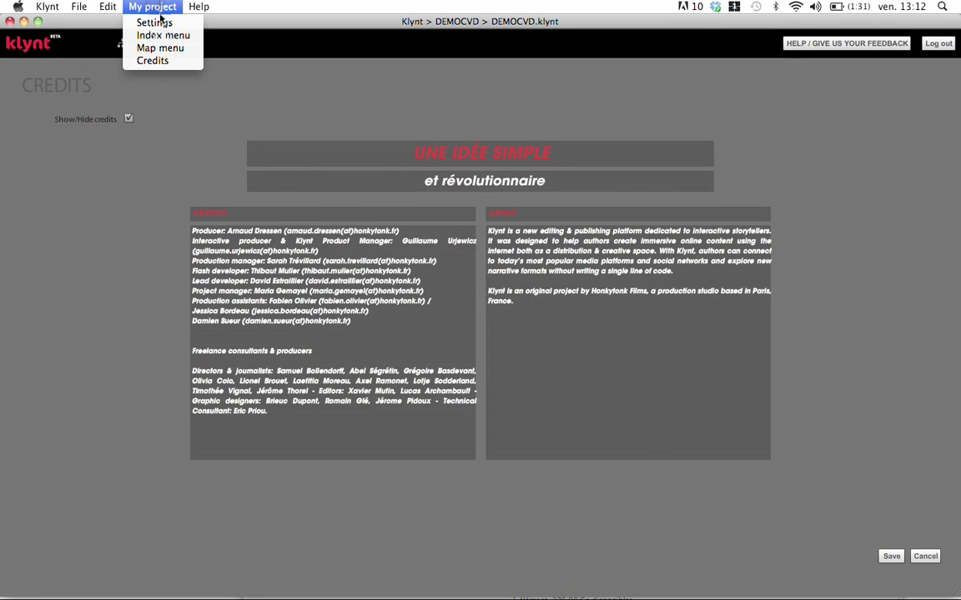
left_click(159, 21)
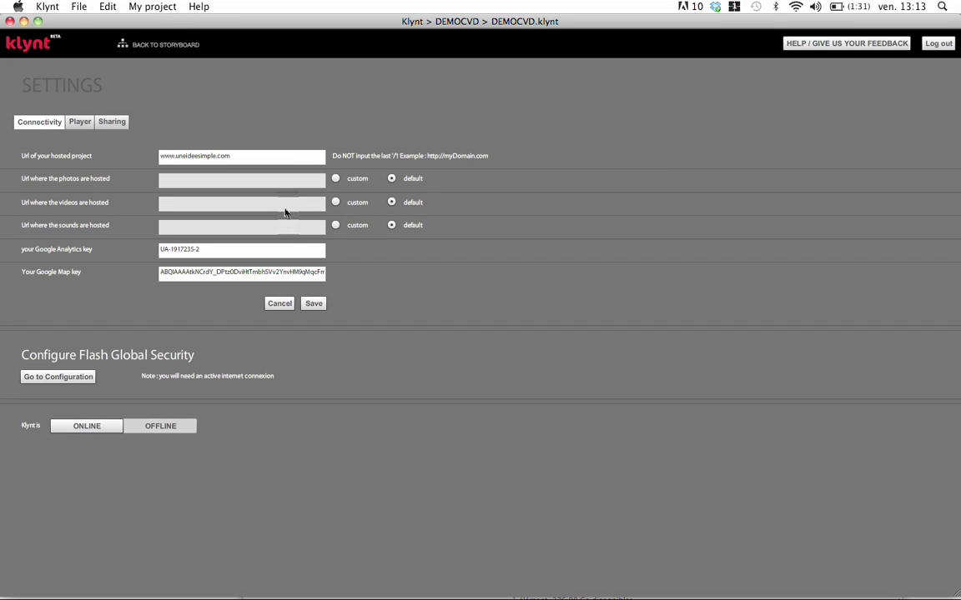
left_click(281, 251)
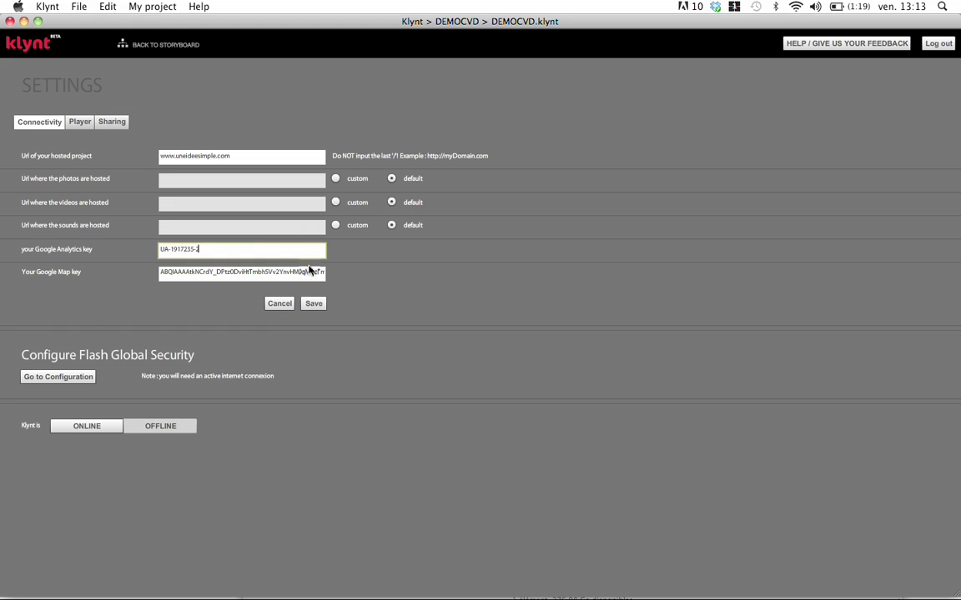
left_click(314, 272)
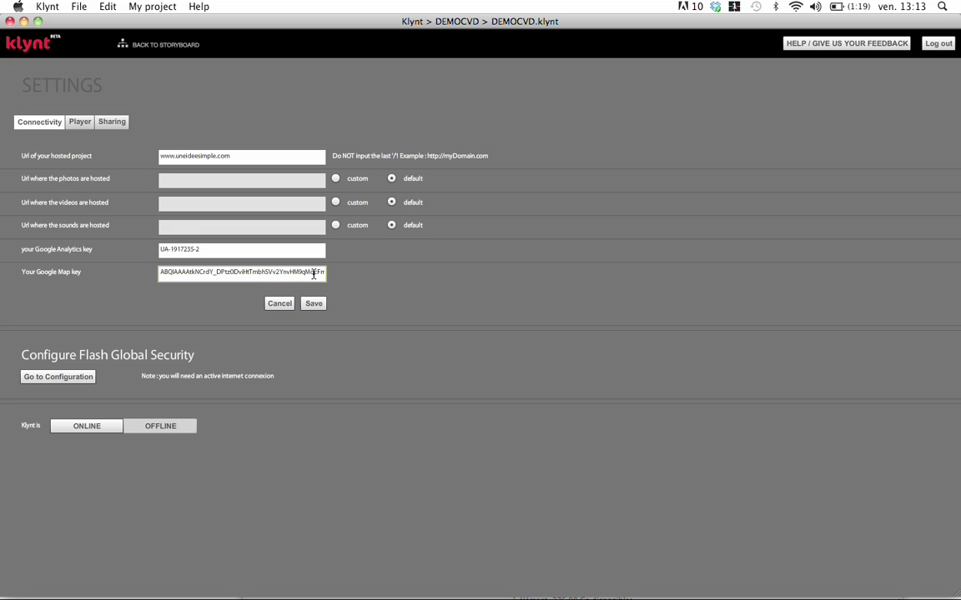
Review the player and sharing settings, select the whole embed code, and save the sharing settings
left_click(79, 121)
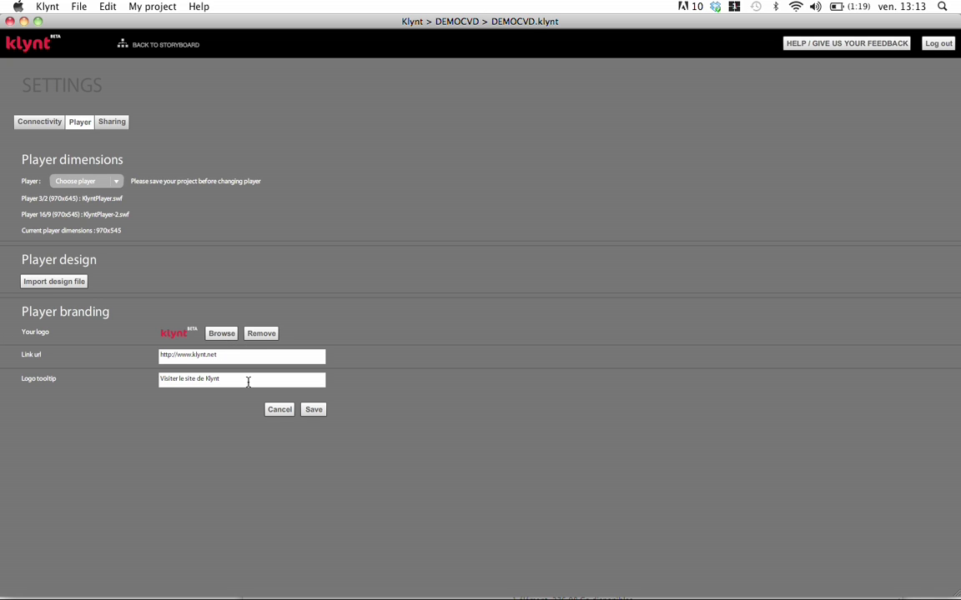
left_click(104, 122)
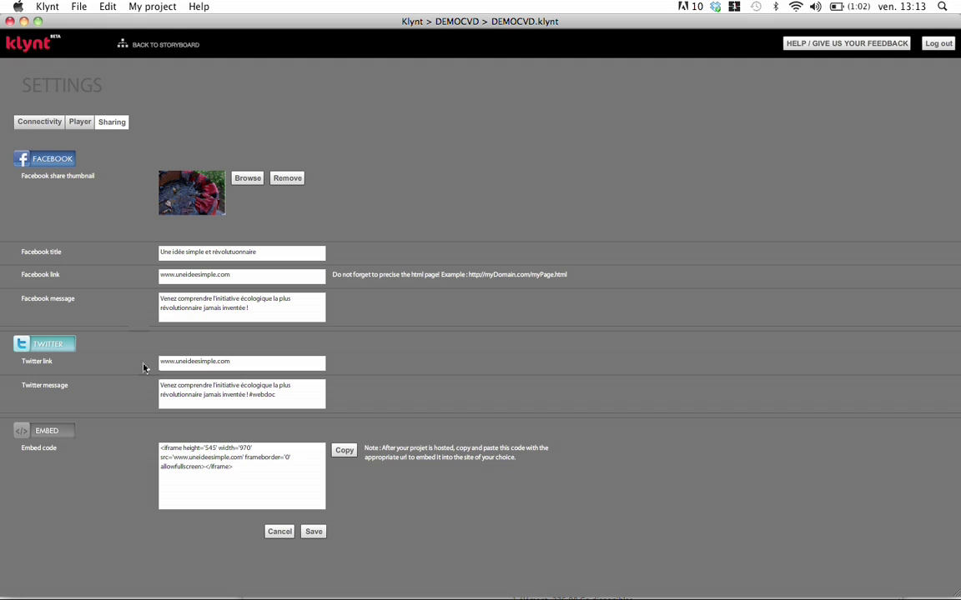
left_click_drag(254, 495, 155, 435)
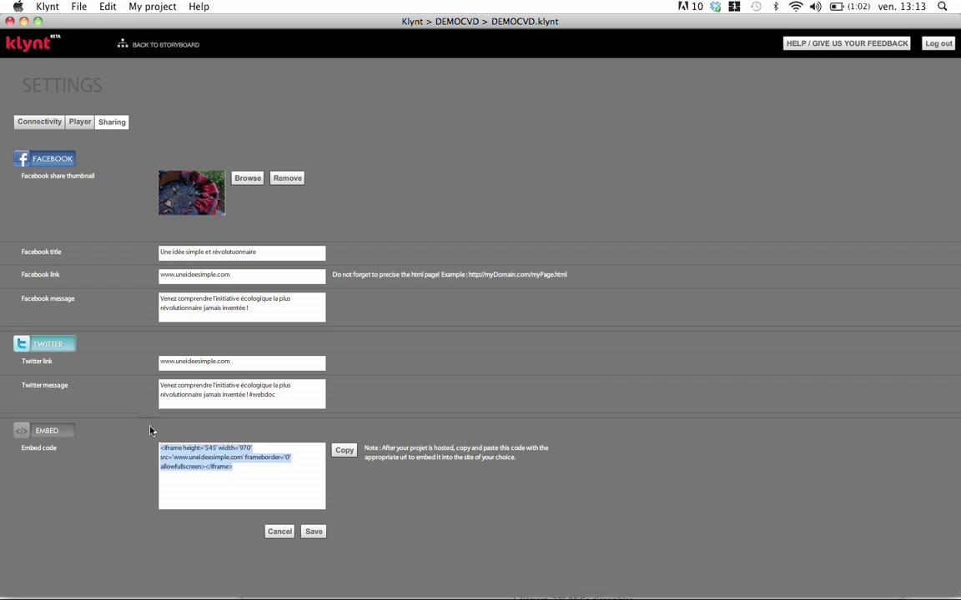
left_click(322, 531)
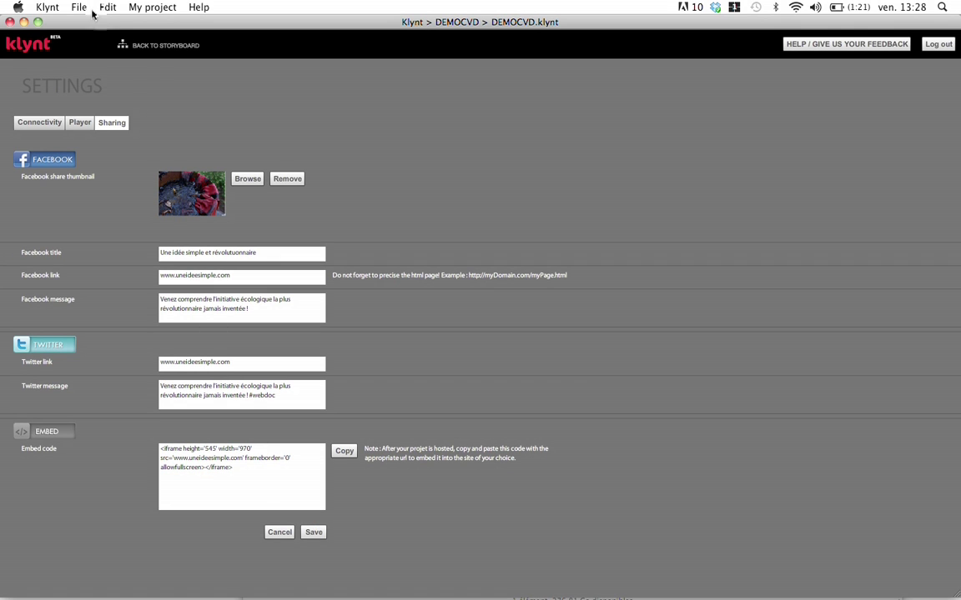
Export the project script as HTML with SEQUENCE D'OUVERTURE moved ahead of La conférence
left_click(83, 7)
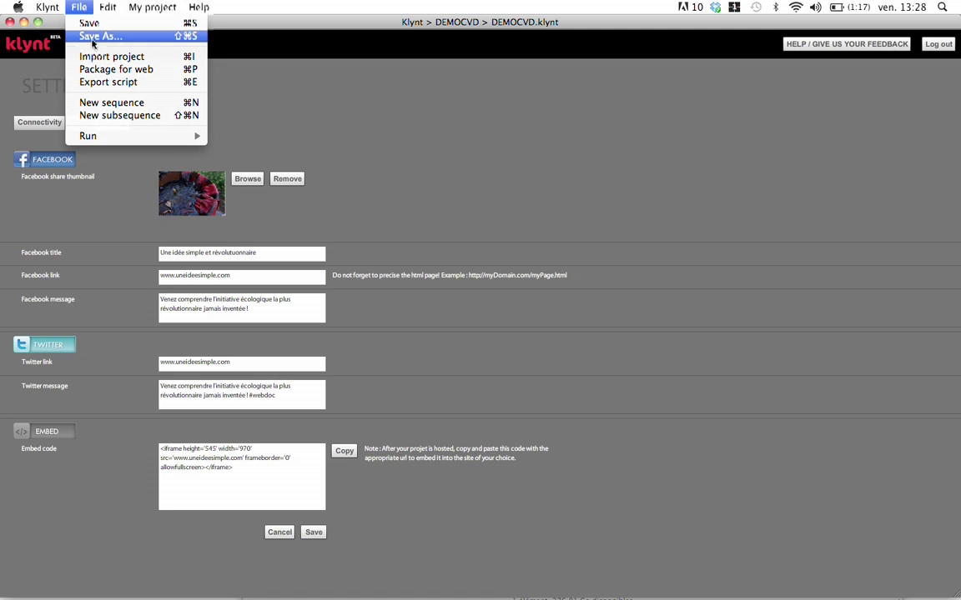
left_click(166, 82)
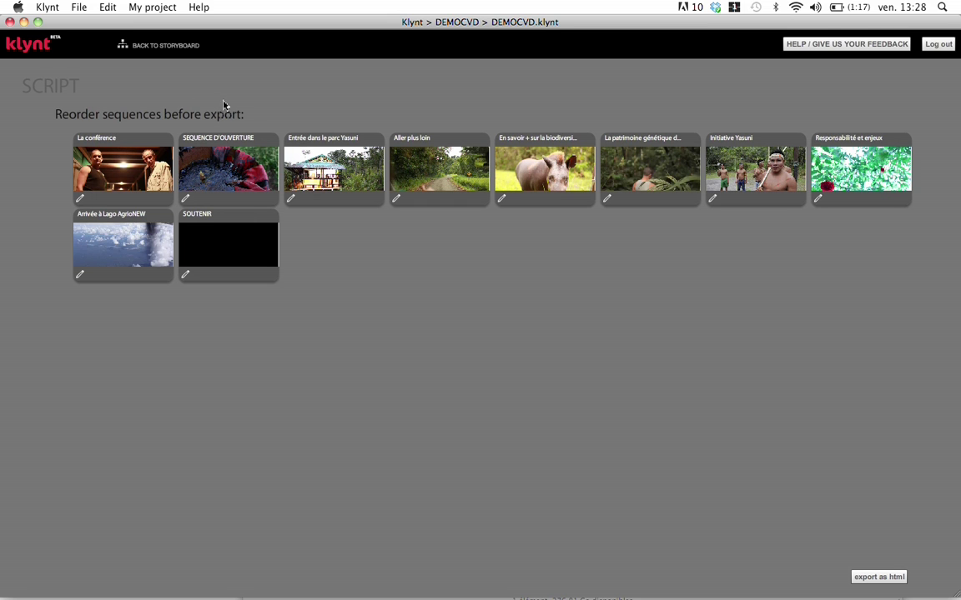
left_click_drag(238, 159, 91, 175)
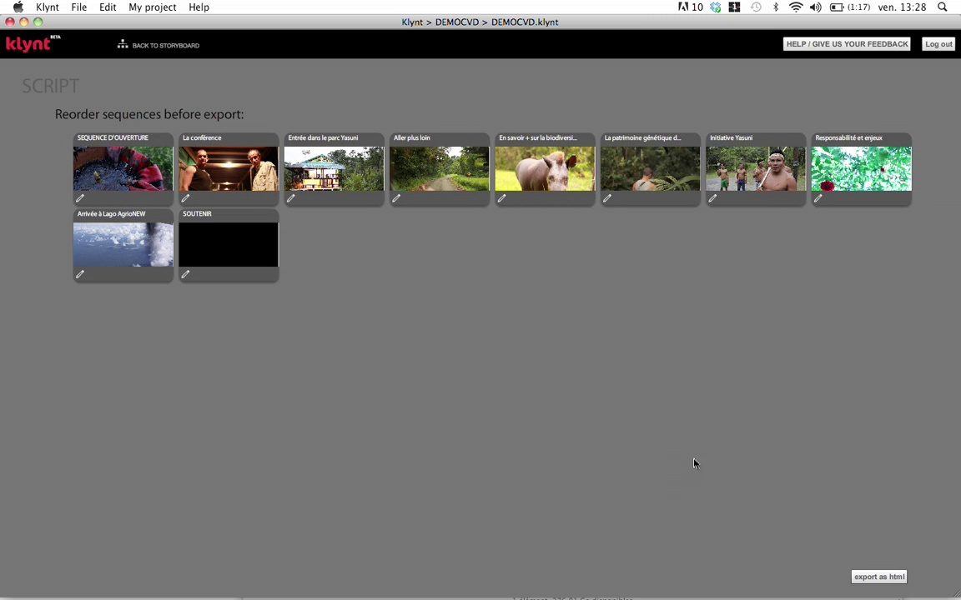
left_click(878, 578)
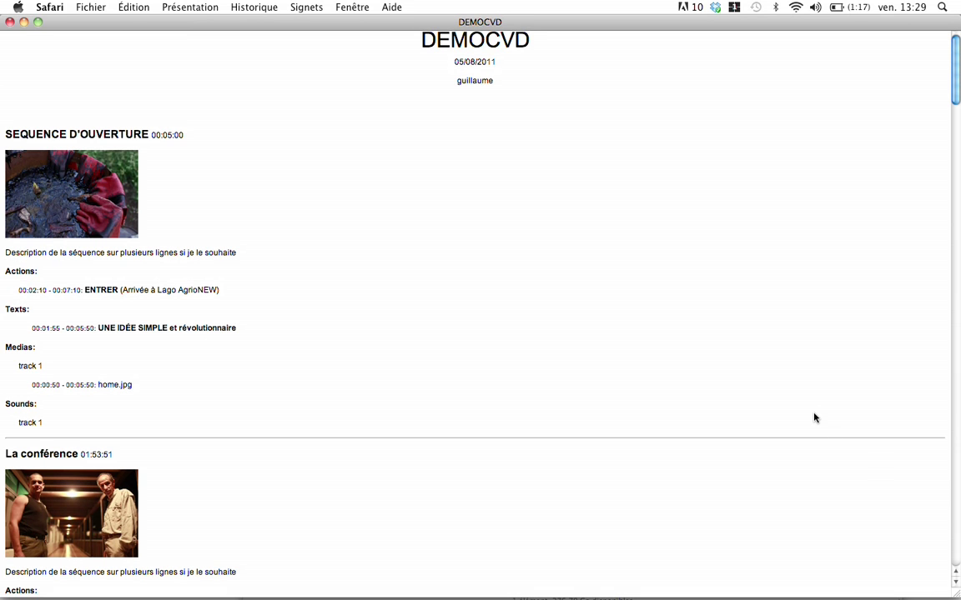
Read through the exported DEMOCVD script's sequences, actions, texts, medias and sounds, and close its browser window
scroll(815, 418, "down", 10)
scroll(815, 418, "down", 8)
scroll(815, 418, "down", 5)
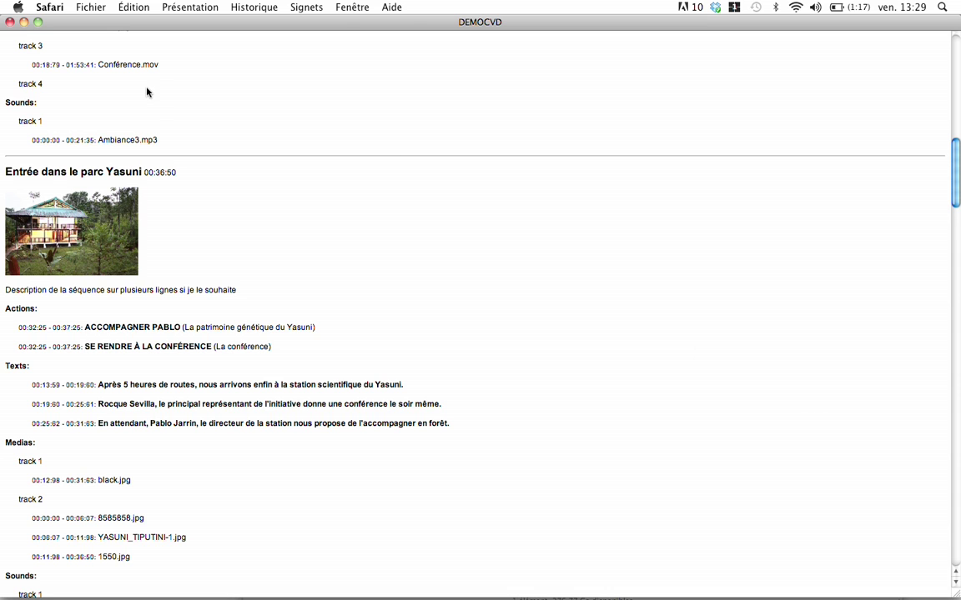
left_click(10, 21)
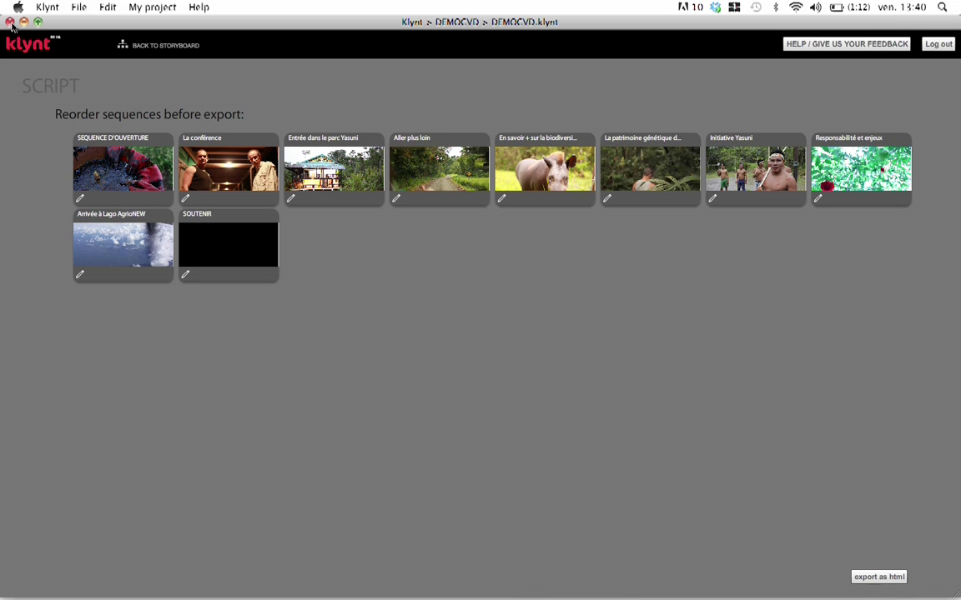
Package the project for web, switch to Finder, and open index.html from the DEMOCVD_publish_to_web folder in the browser
left_click(87, 8)
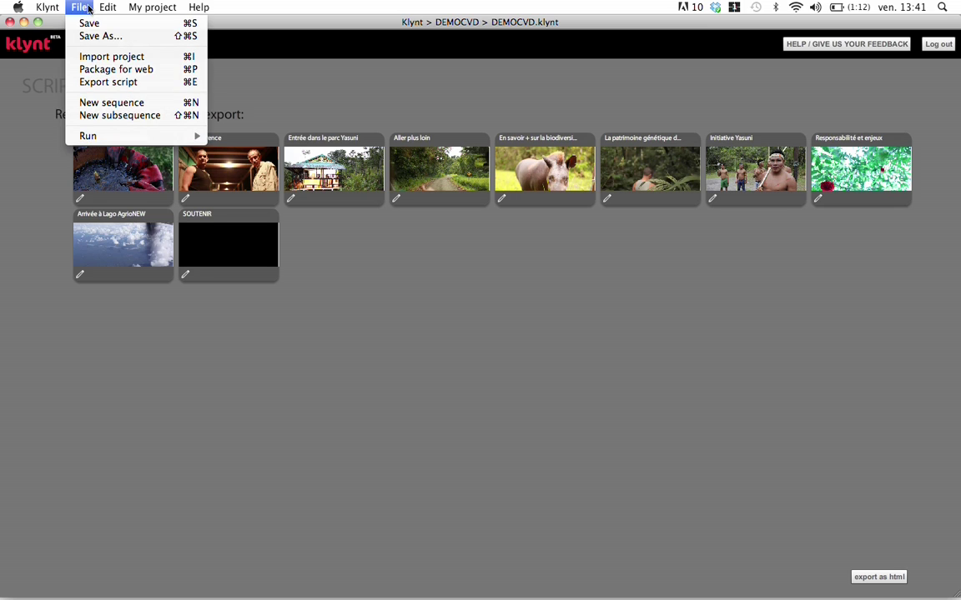
left_click(173, 71)
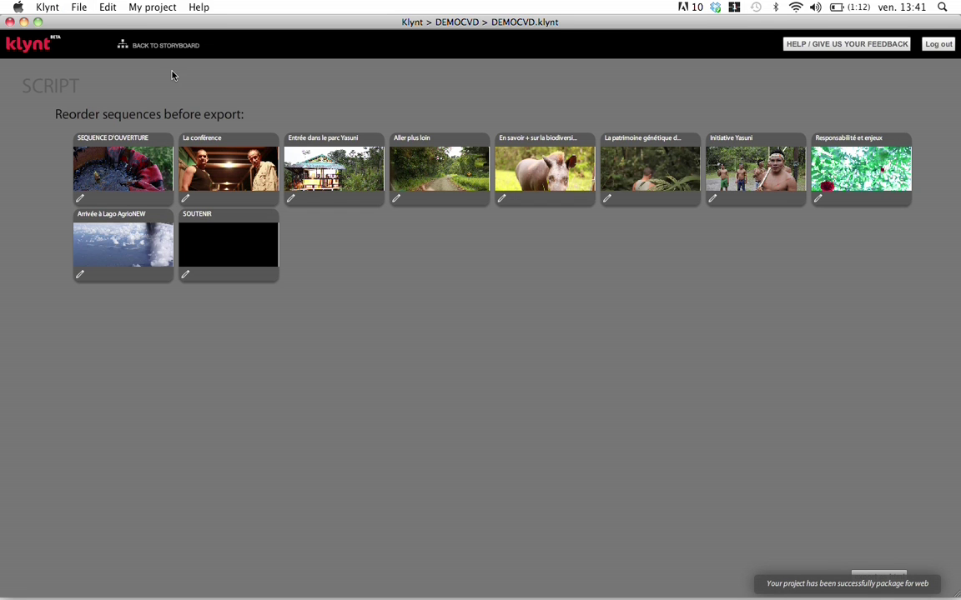
key("super+Tab")
key("super+Tab")
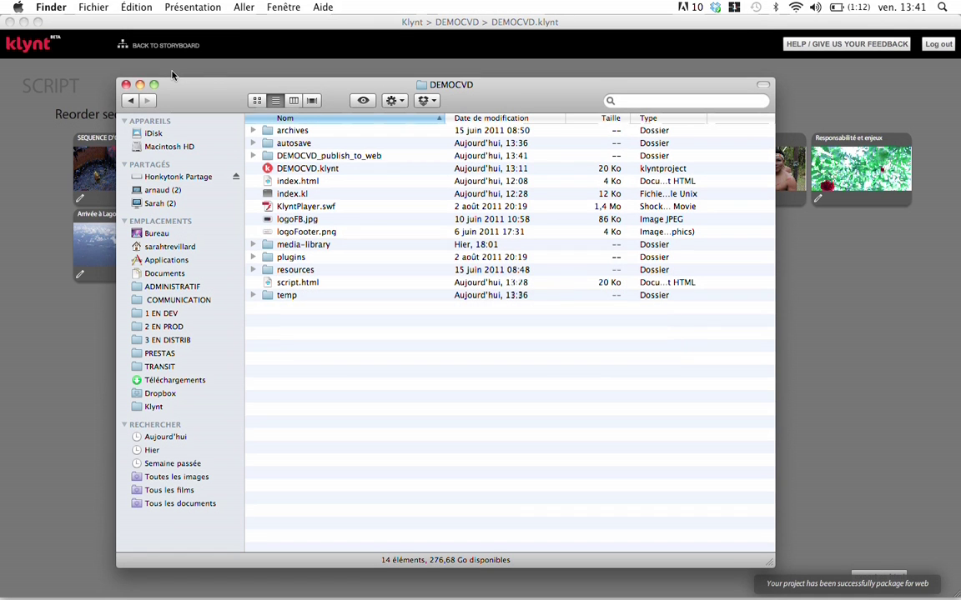
left_click(321, 156)
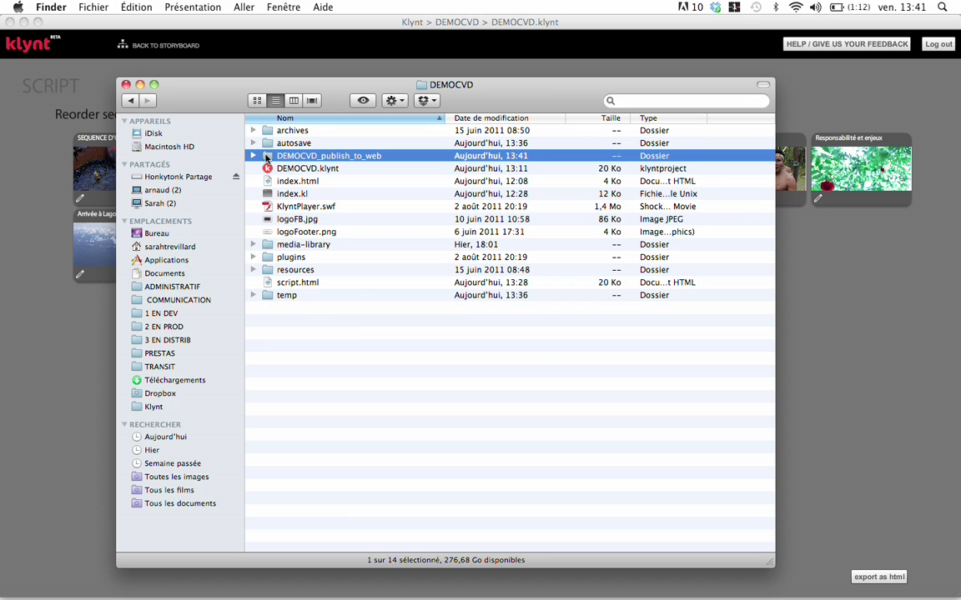
double_click(267, 157)
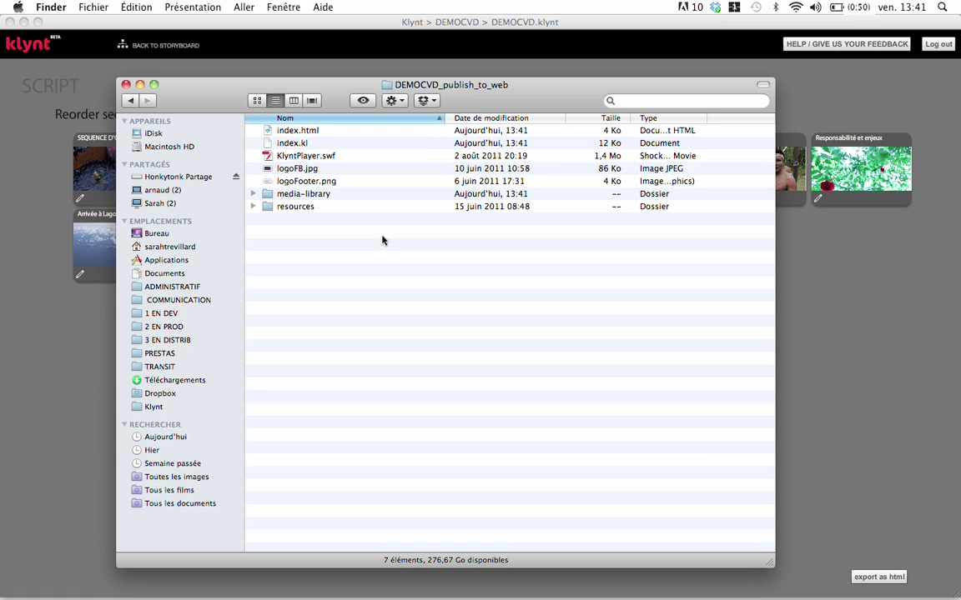
double_click(332, 134)
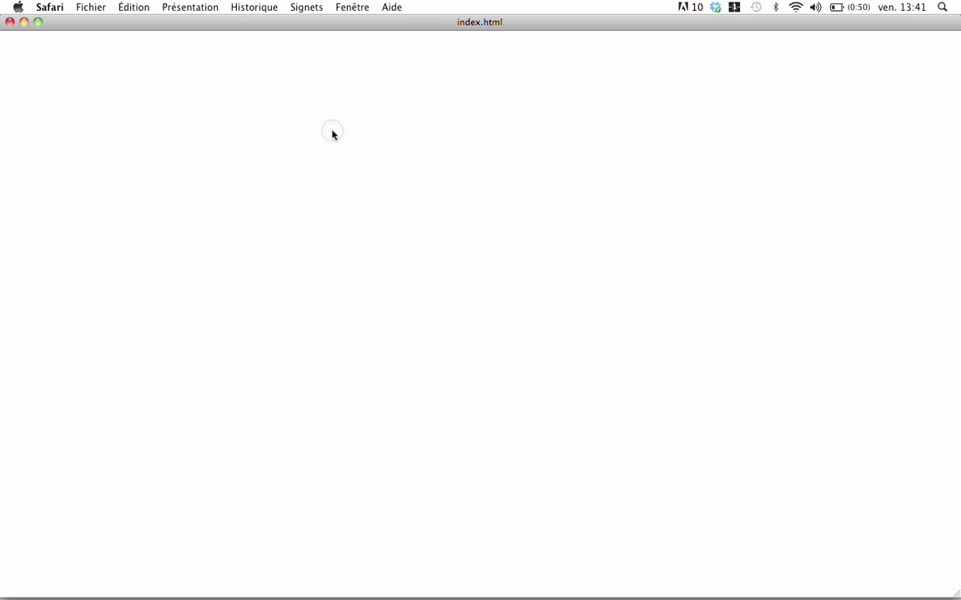